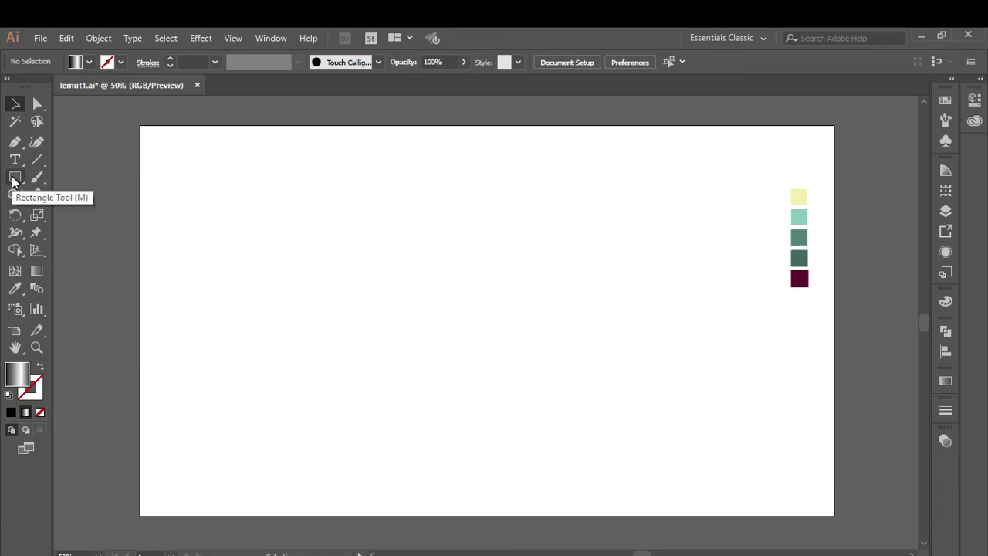
Step: Draw a circle on the left of the artboard with the Ellipse tool, undoing a stray extra ellipse
drag(14, 179, 69, 213)
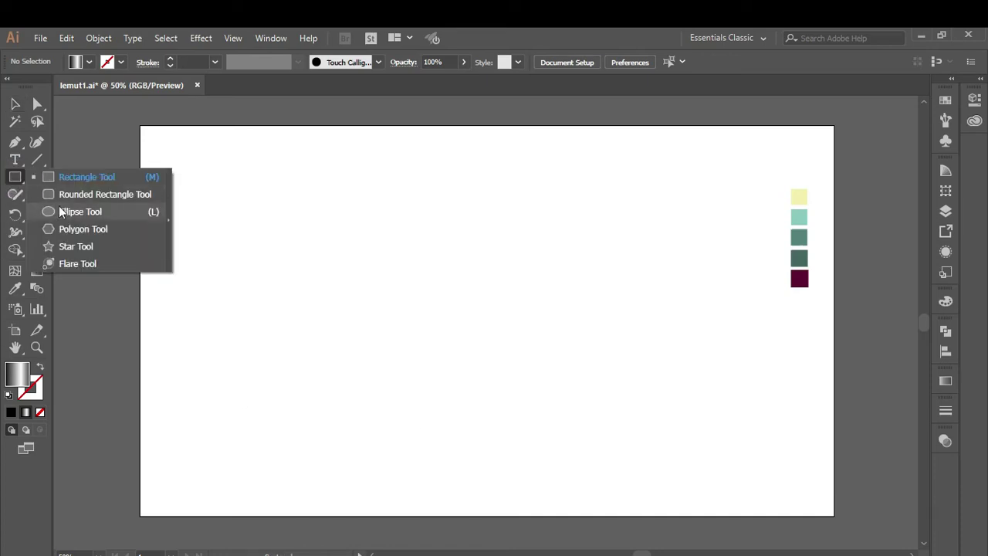
mouse_move(205, 223)
mouse_down()
mouse_move(345, 366)
mouse_move(319, 318)
mouse_move(327, 325)
mouse_move(357, 376)
mouse_up()
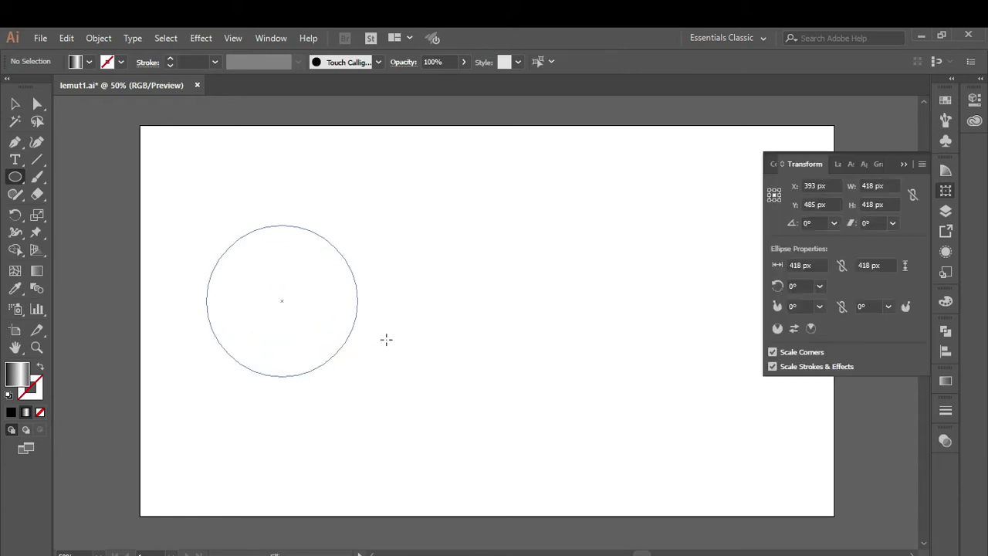
click(904, 164)
drag(752, 169, 837, 302)
key(ctrl+z)
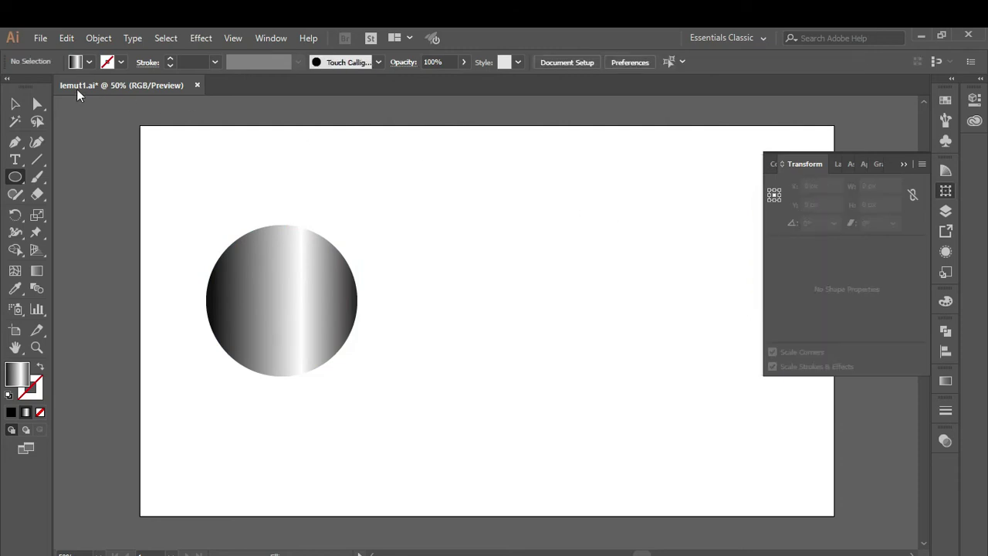
Step: Marquee-select the five colour swatches with the Selection tool
click(15, 105)
click(903, 163)
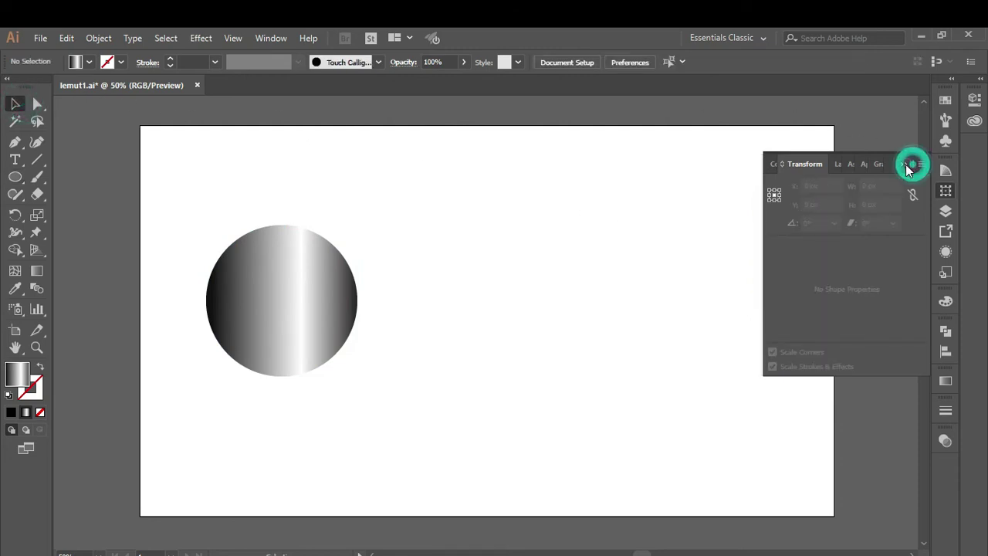
drag(779, 161, 833, 303)
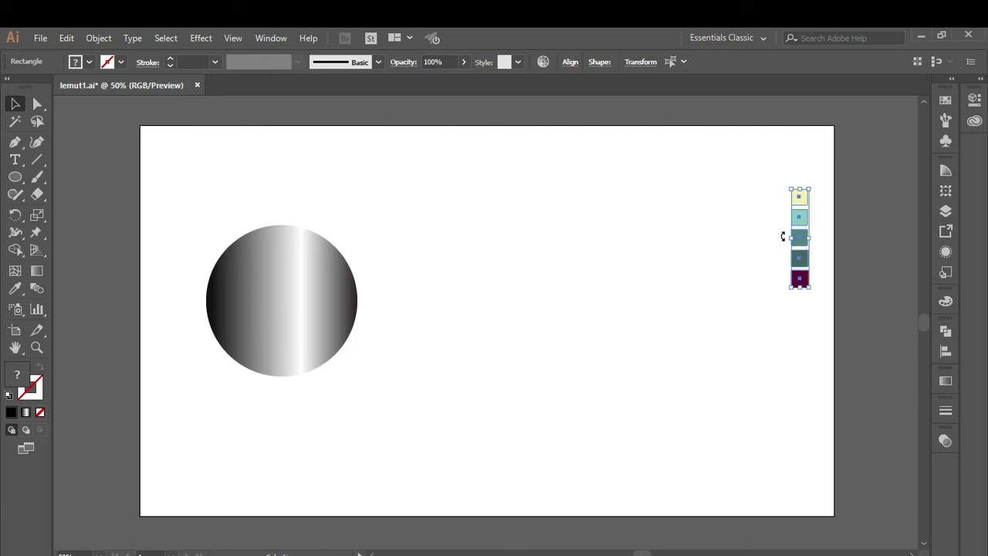
Step: Delete the colour swatches and give the circle a solid black fill
key(Delete)
drag(284, 286, 293, 313)
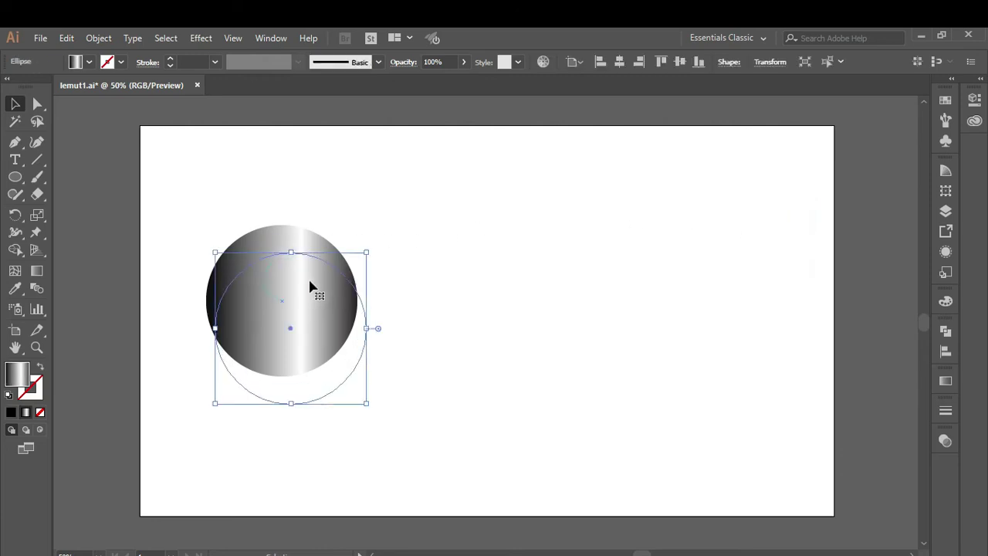
click(11, 413)
click(904, 295)
Step: Move the black circle to near the centre of the artboard
drag(315, 338, 338, 336)
click(463, 284)
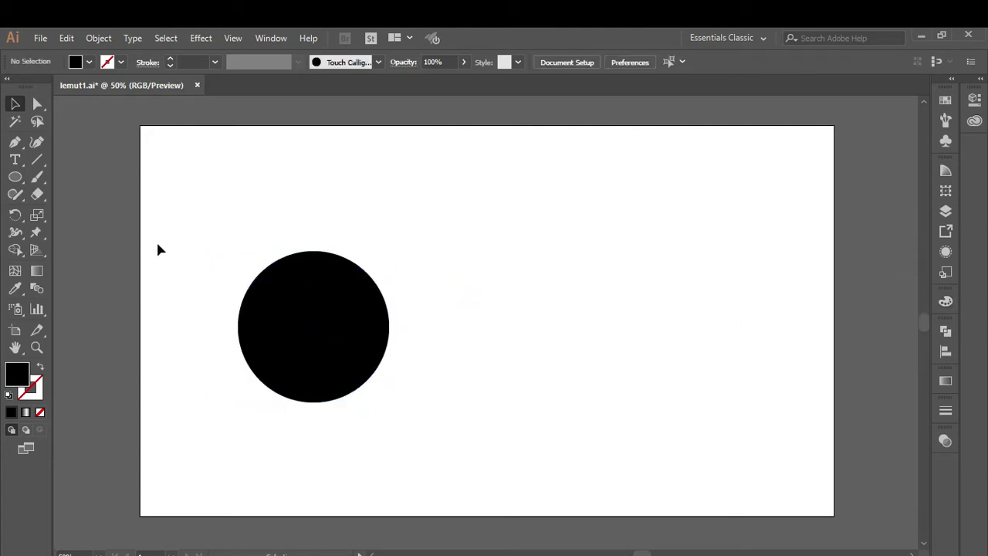
drag(265, 255, 353, 346)
drag(304, 320, 338, 313)
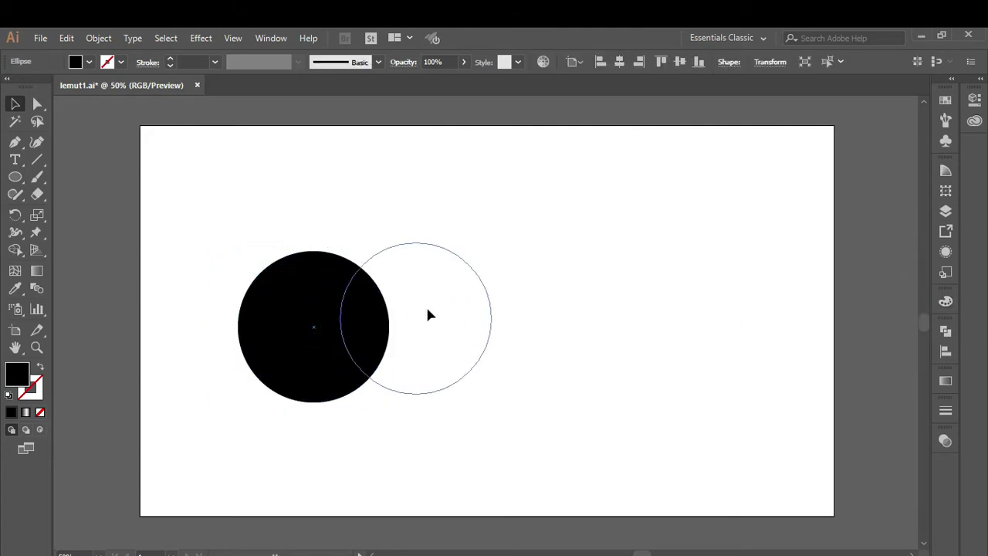
drag(338, 312, 500, 308)
click(641, 292)
click(482, 291)
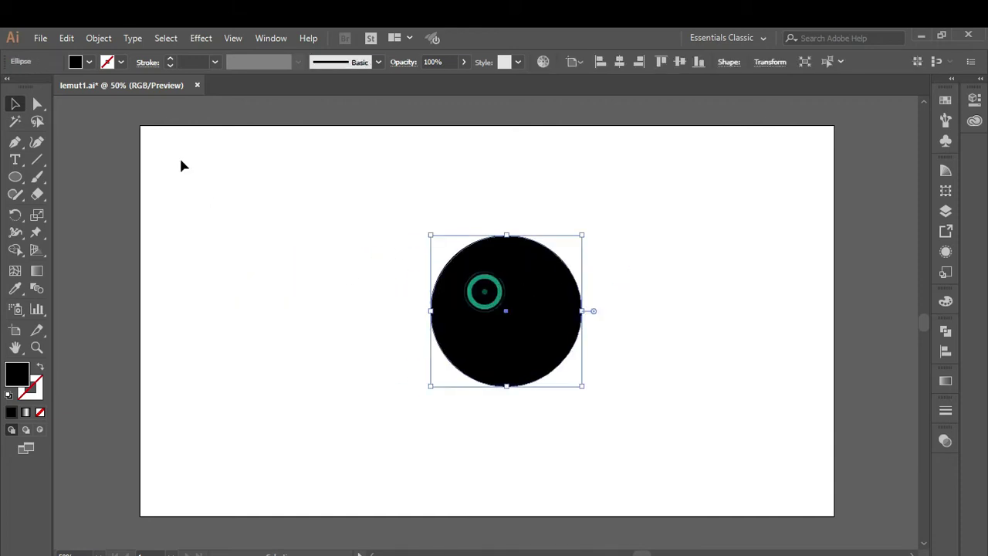
click(99, 40)
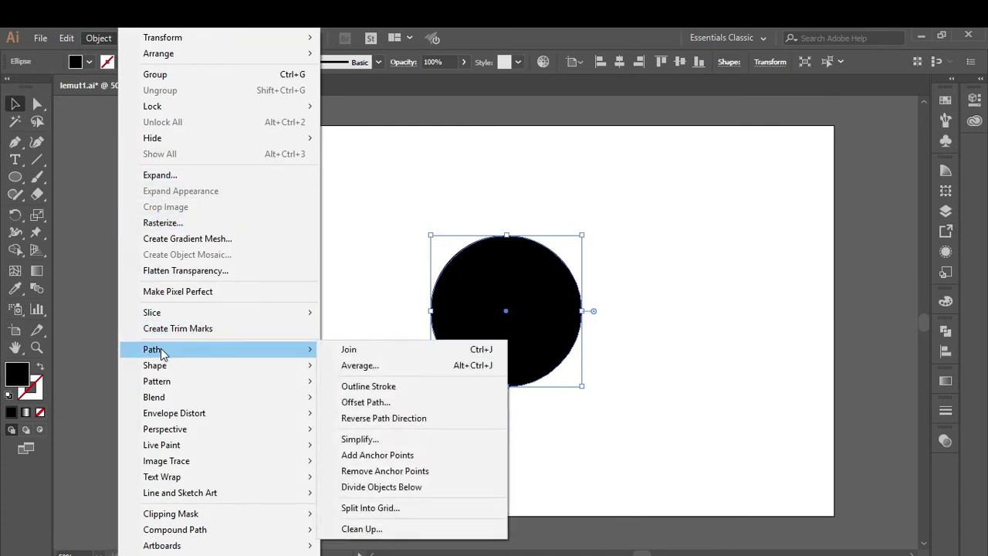
Step: Apply a -36 px Offset Path to the black circle, adding a smaller concentric circle
click(383, 401)
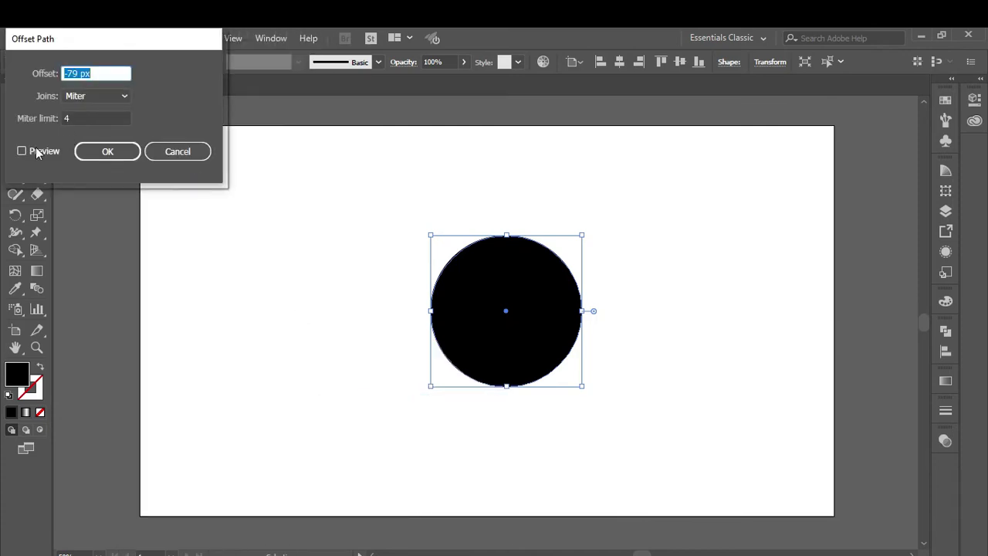
click(22, 152)
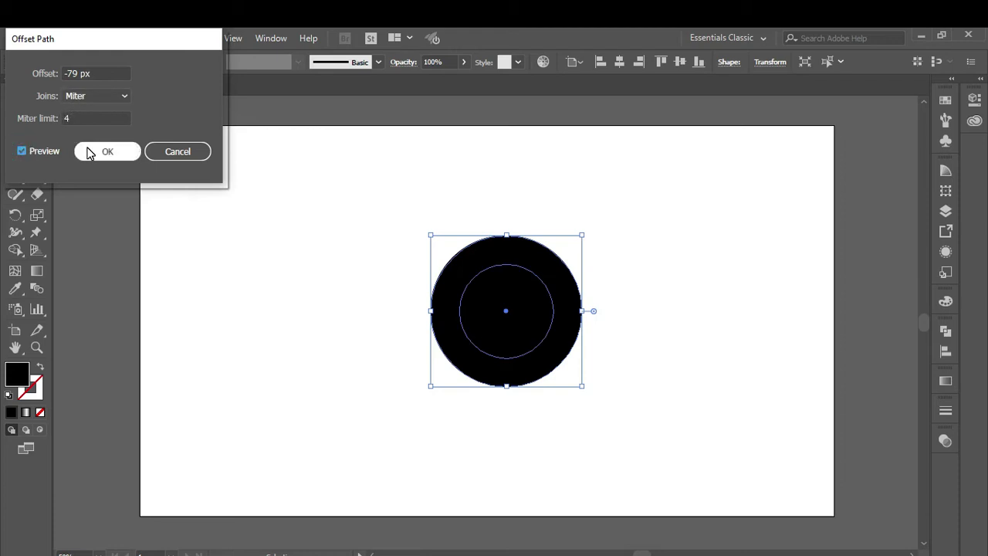
key(Up)
key(Up)
key(Up)
key(Up)
key(Up)
key(Up)
key(Up)
key(Up)
key(Up)
key(Up)
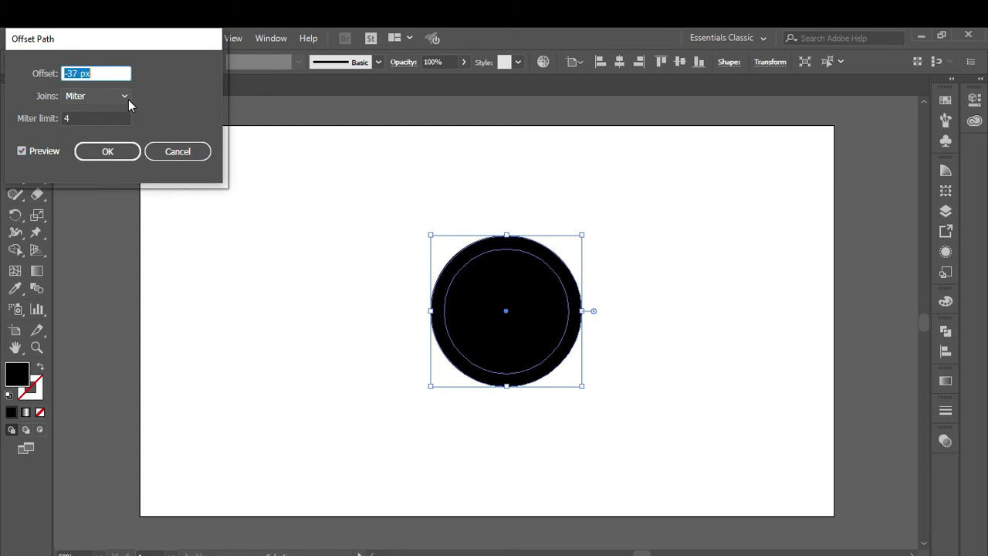
click(108, 151)
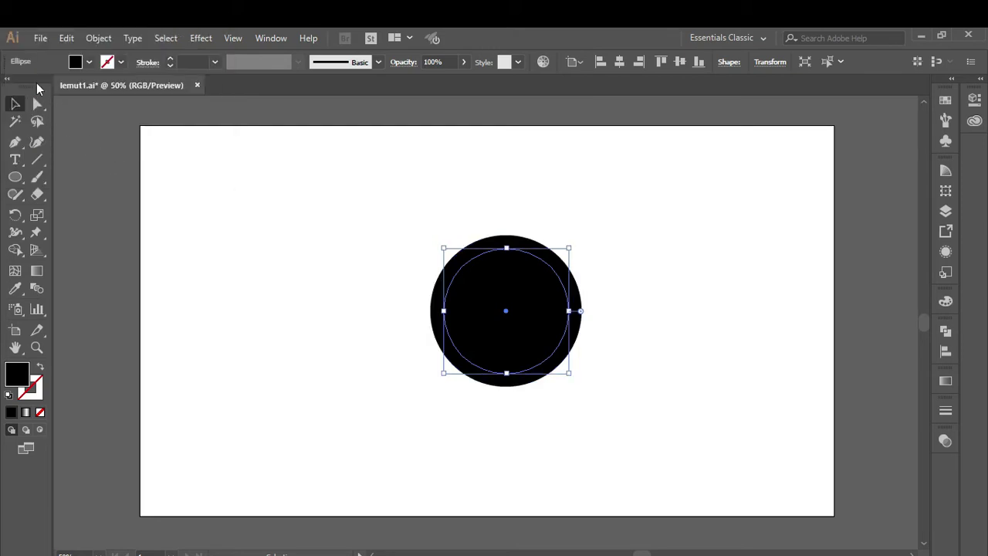
Step: Apply a -14 px Offset Path to the inner circle, creating a third concentric circle
click(40, 38)
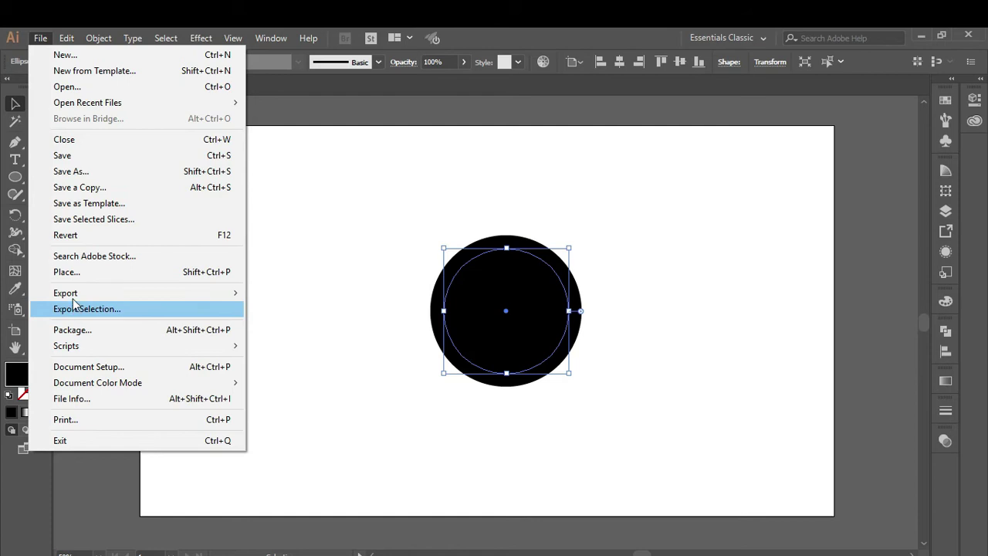
click(409, 174)
click(513, 270)
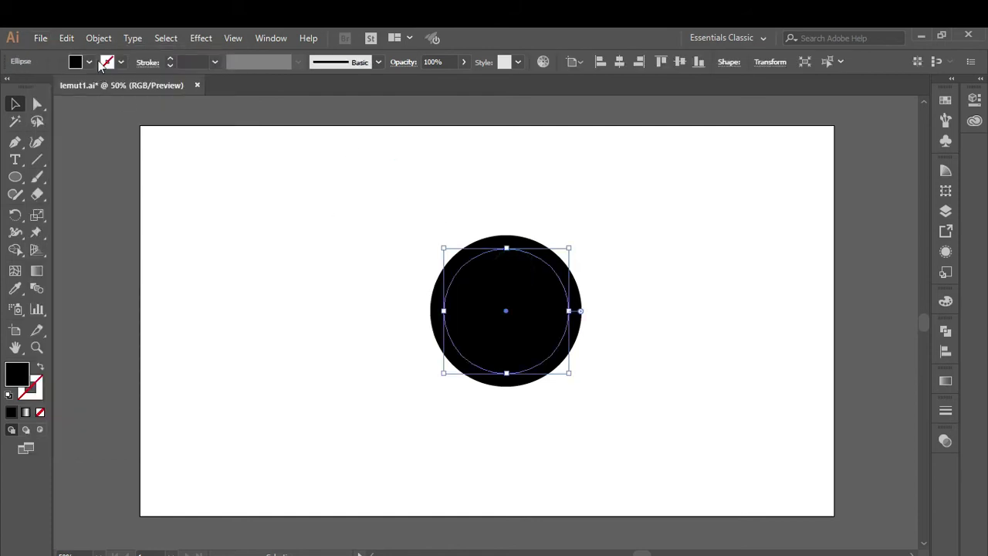
click(98, 37)
mouse_move(151, 349)
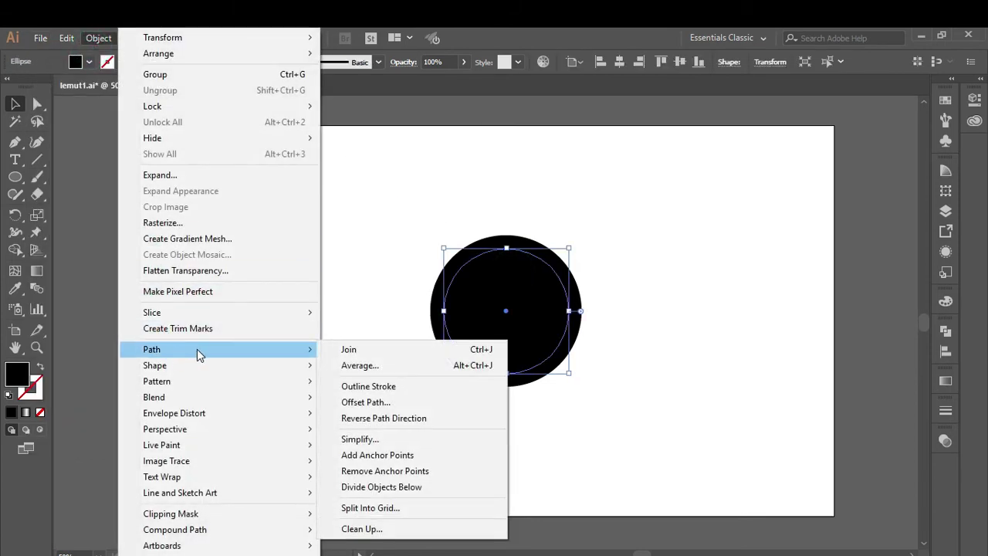
click(367, 402)
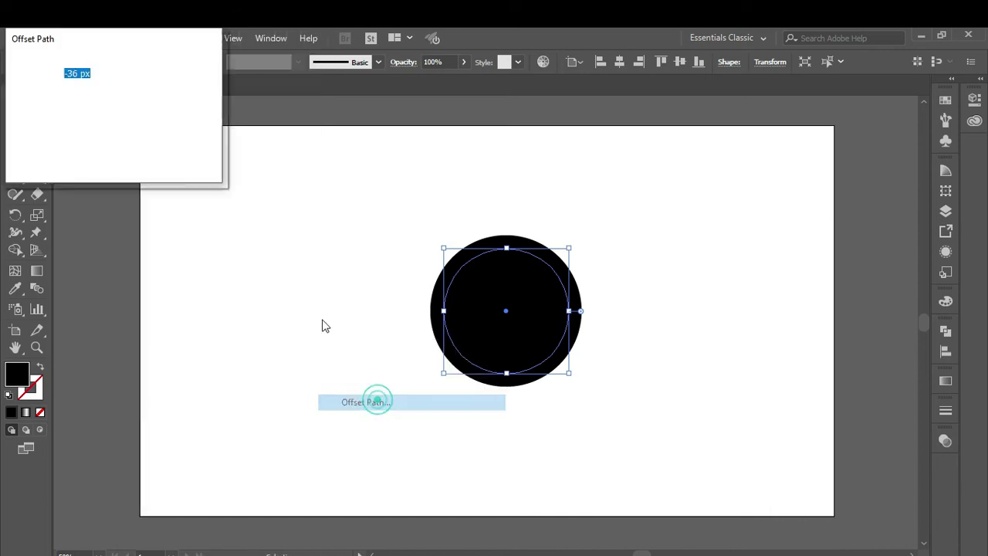
click(22, 152)
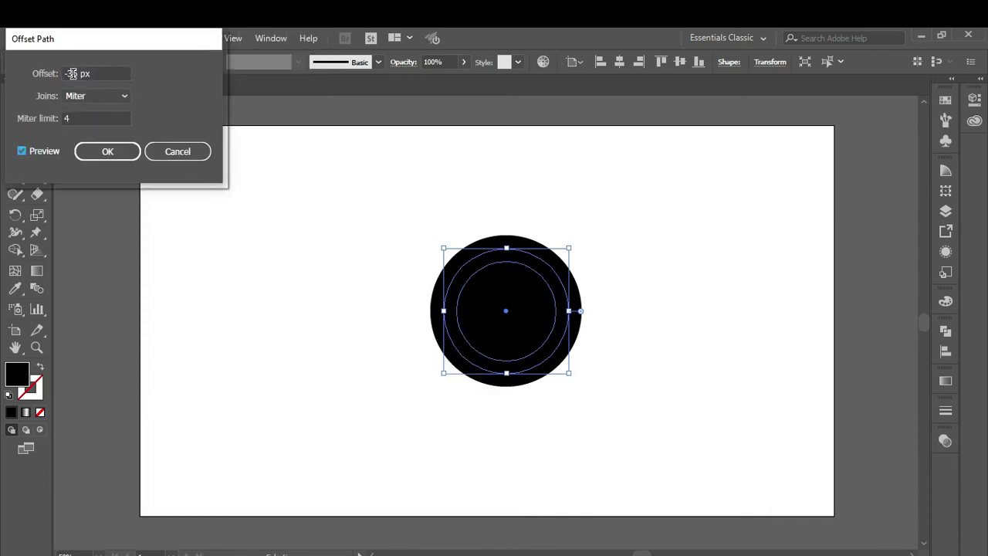
double_click(71, 73)
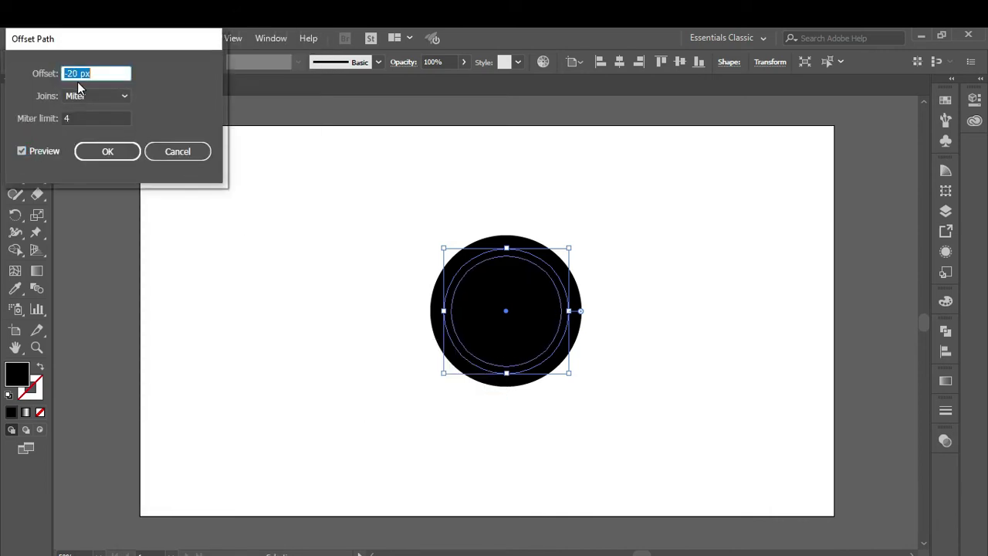
key(Up)
key(Up)
key(Up)
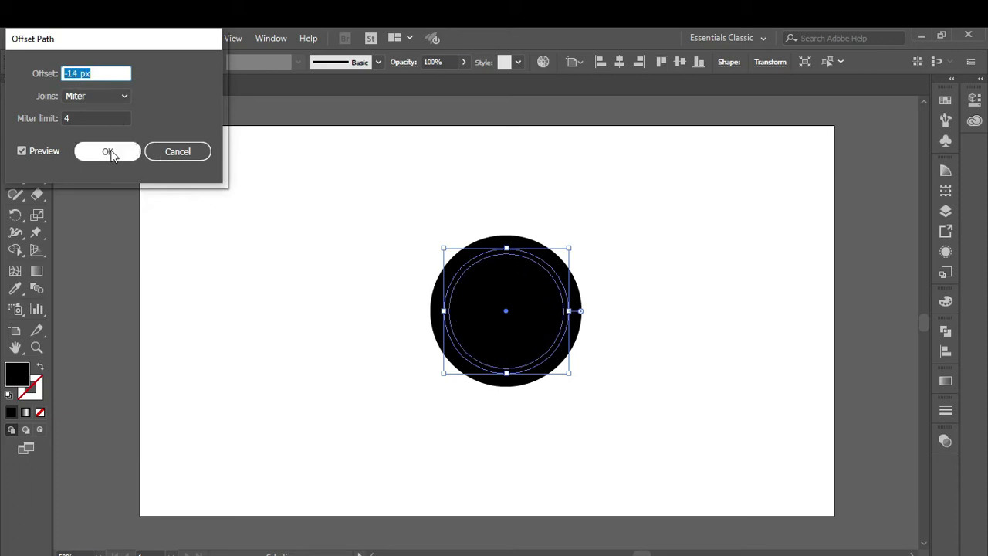
click(110, 153)
click(307, 280)
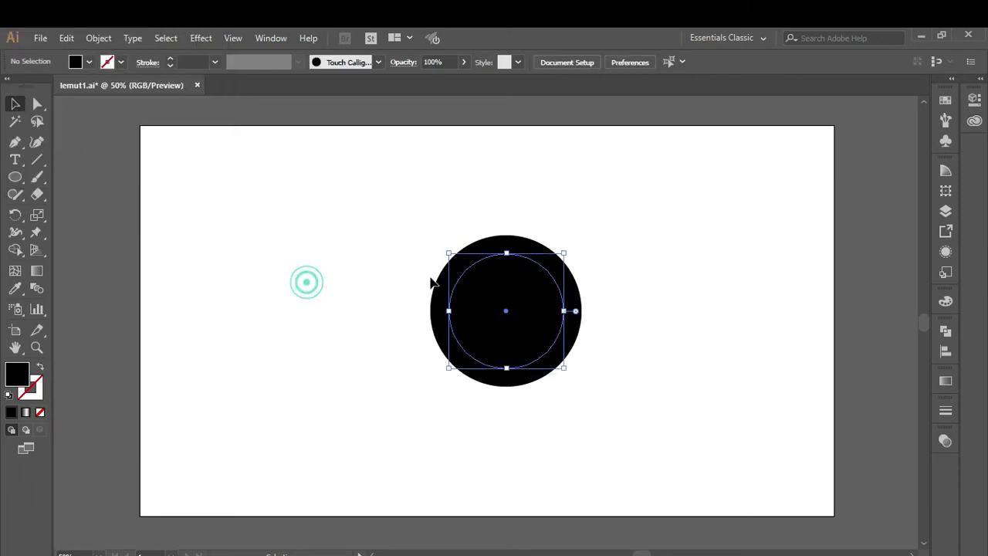
Step: Give the outer circle a black-and-white metallic gradient fill
click(485, 245)
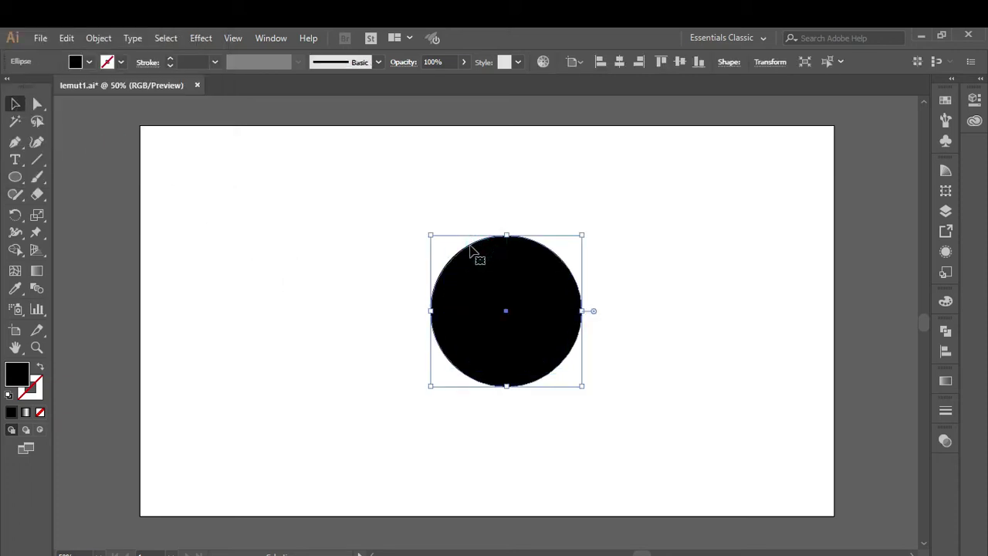
click(27, 413)
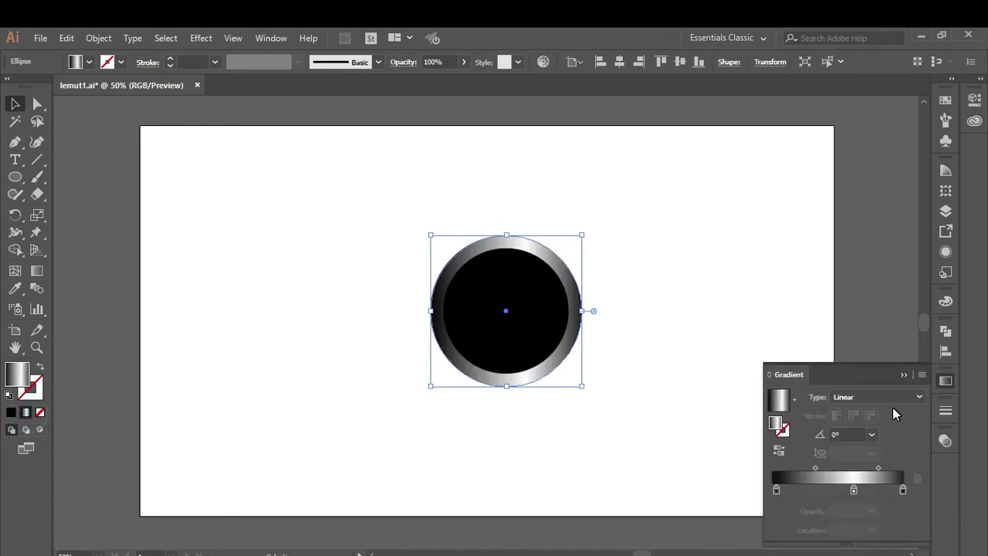
click(904, 375)
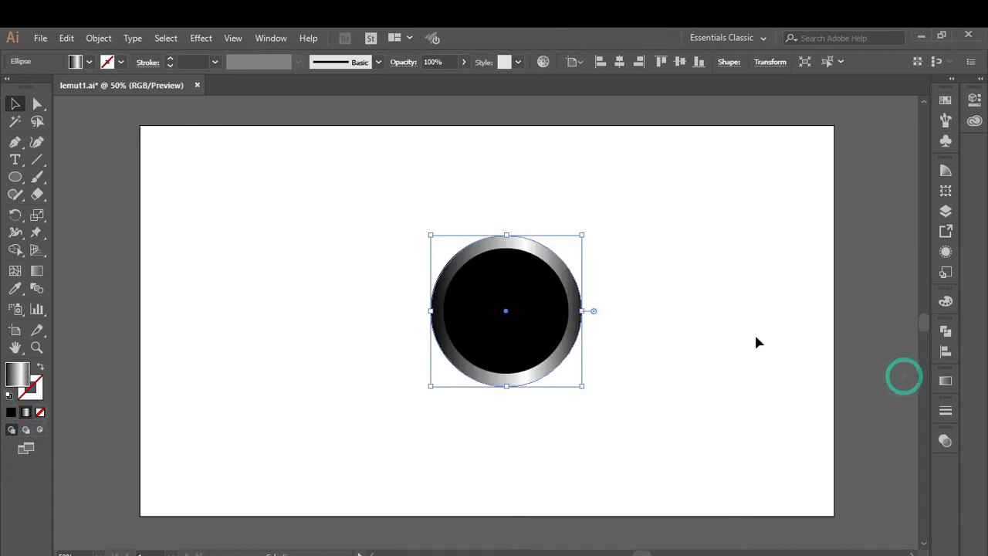
click(657, 263)
Step: Angle the outer ring's gradient diagonally from upper right to lower left
click(541, 255)
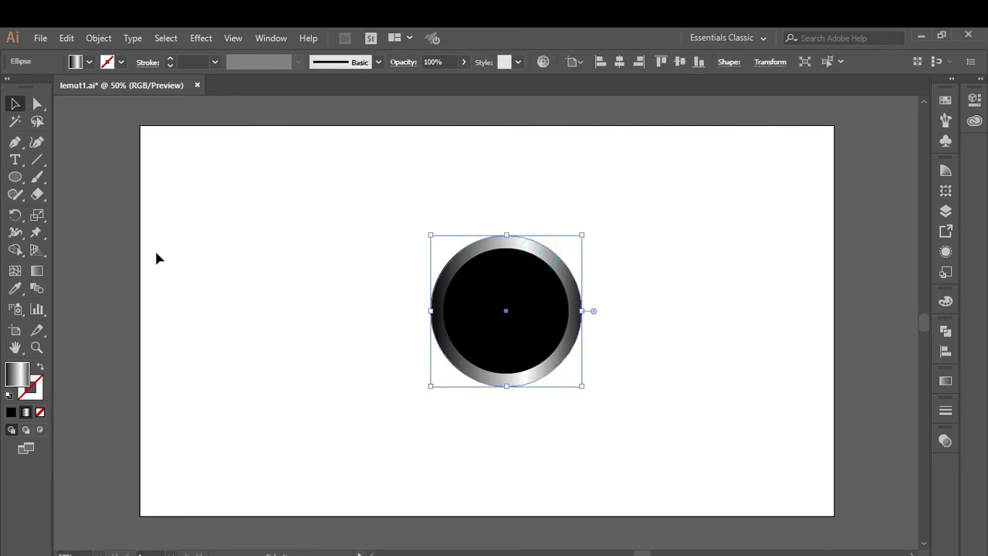
click(36, 272)
drag(547, 234, 397, 382)
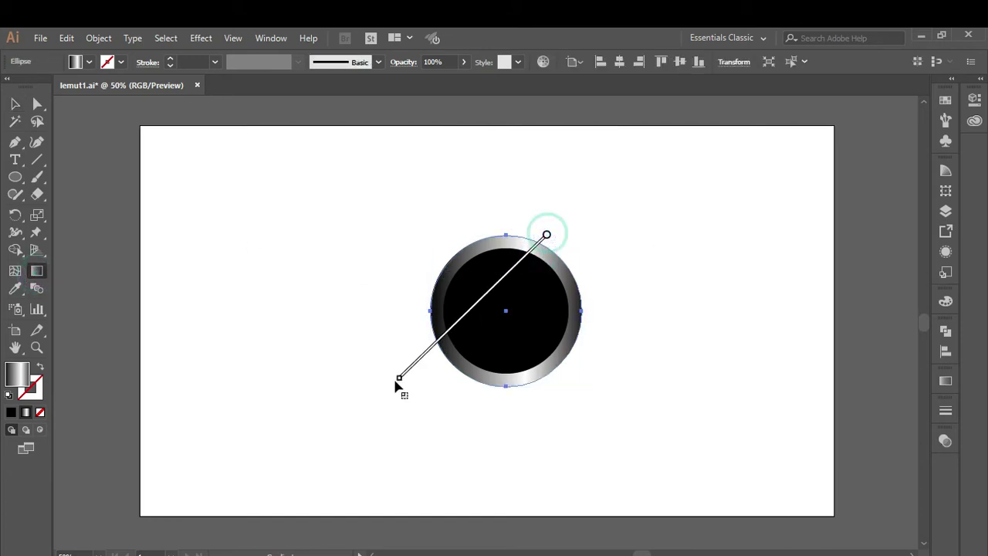
drag(580, 234, 412, 397)
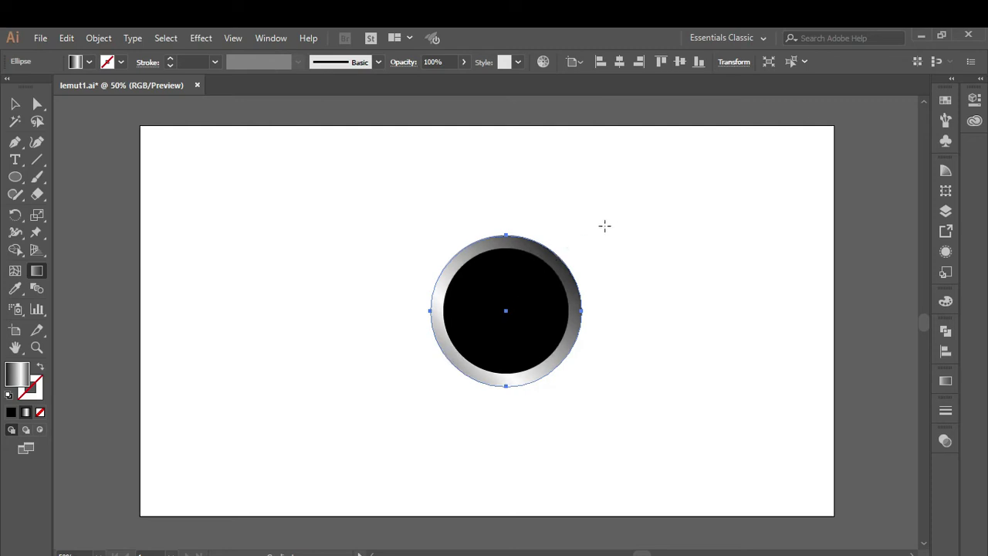
click(15, 103)
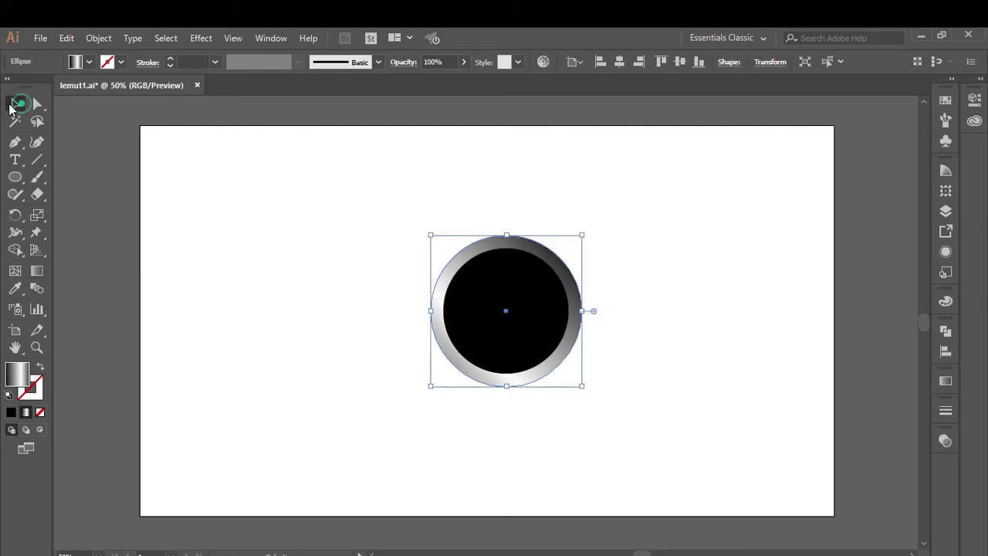
click(137, 187)
Step: Copy the outer ring's gradient onto the inner circle with the Eyedropper and angle it diagonally
click(475, 314)
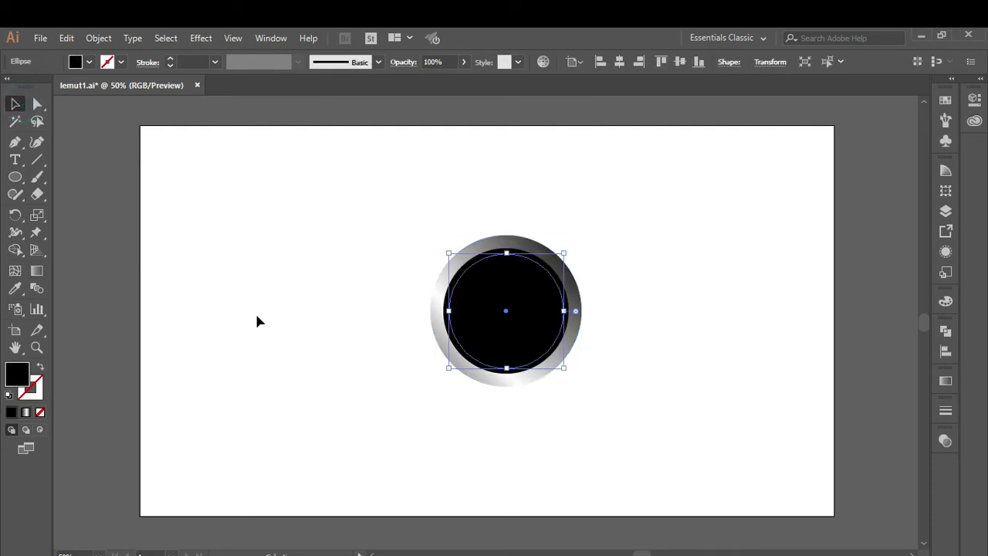
click(17, 292)
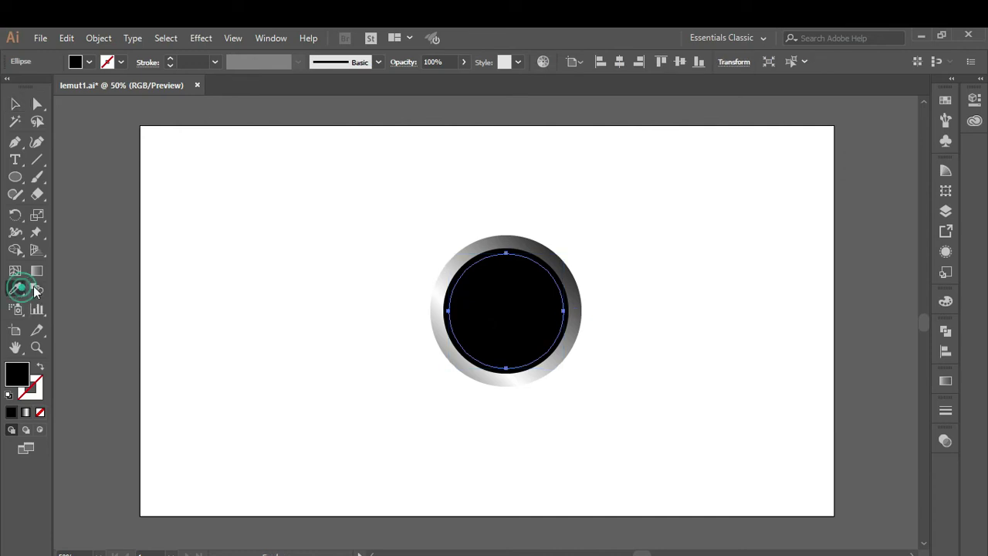
click(474, 244)
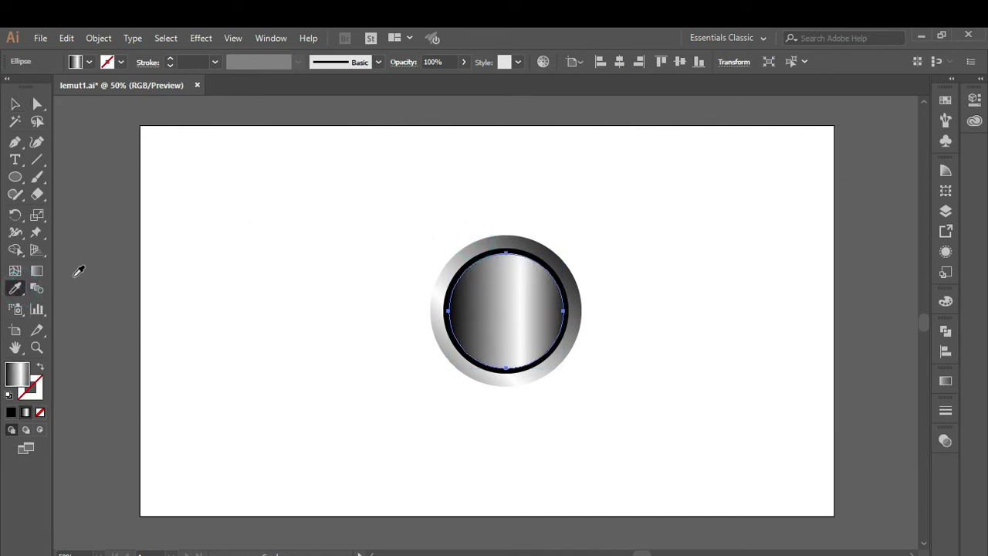
drag(540, 260, 430, 353)
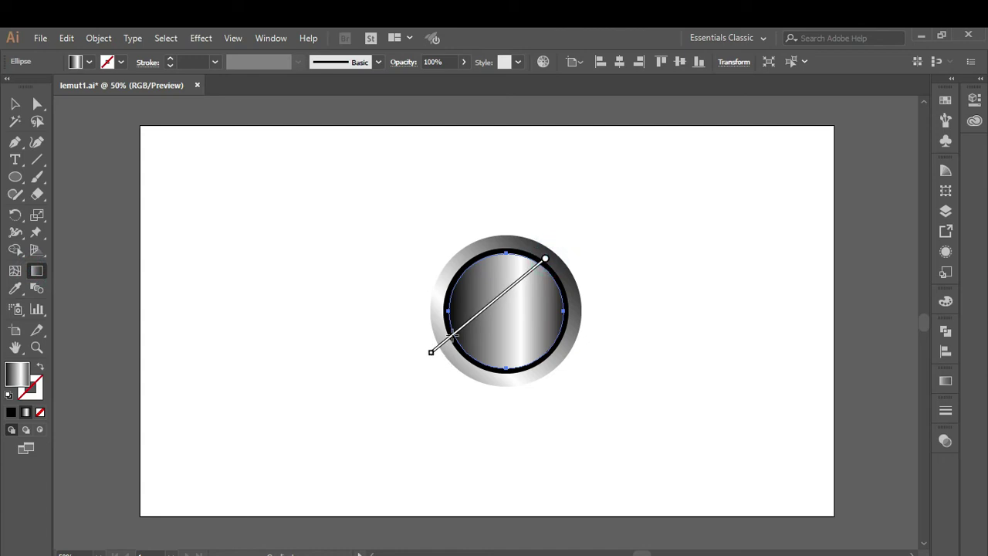
drag(577, 223, 431, 368)
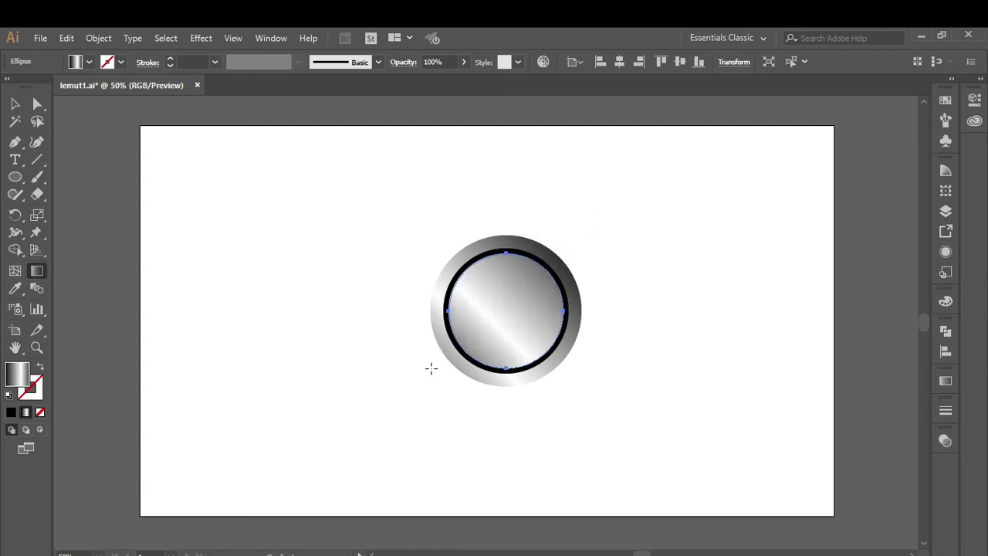
click(16, 103)
click(266, 216)
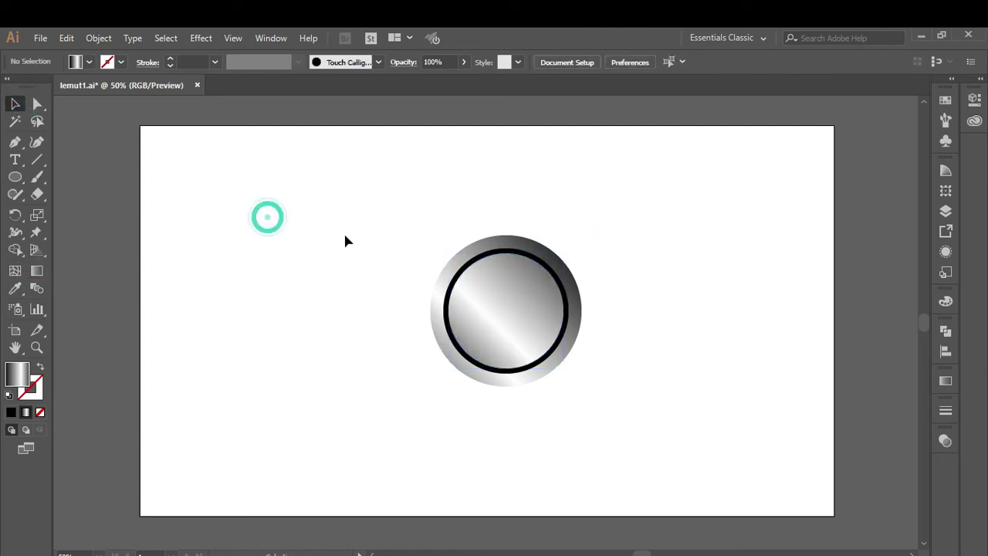
Step: Set the rim circle's fill to dark grey #3f3f3f
click(494, 257)
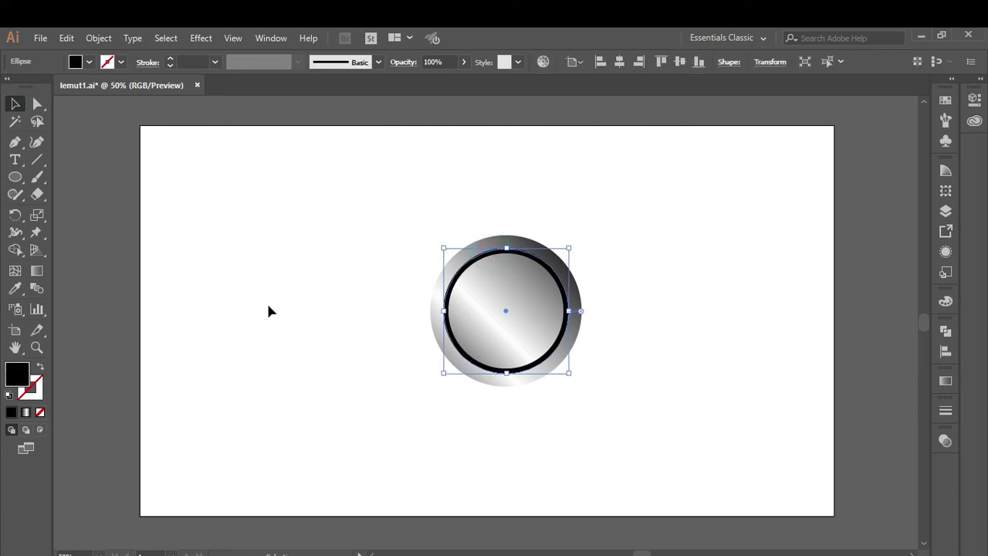
double_click(18, 374)
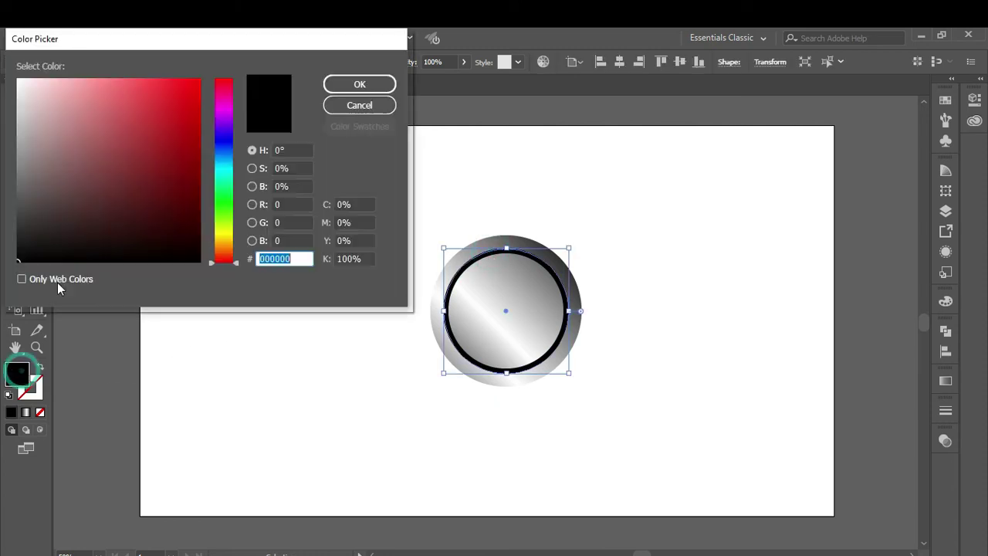
drag(22, 236, 18, 216)
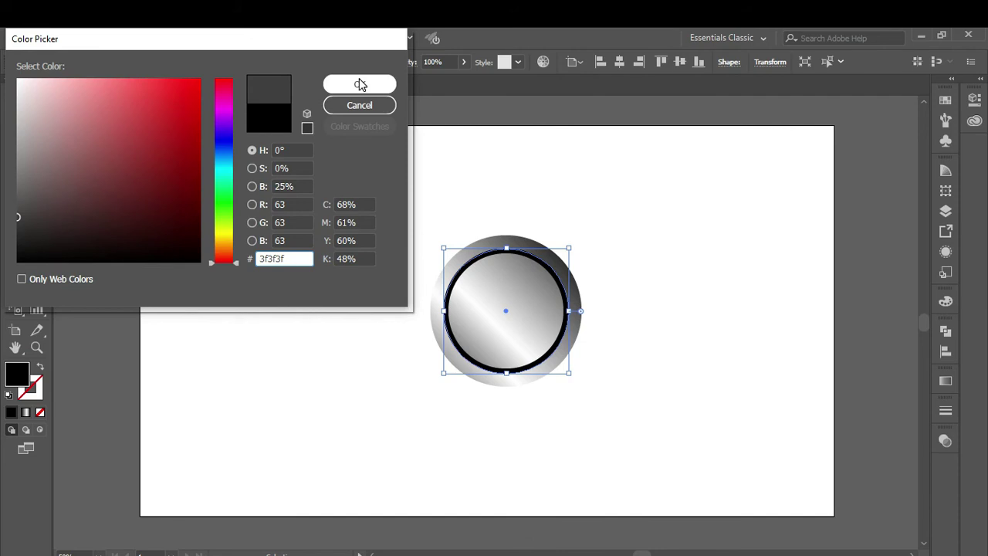
click(357, 85)
click(304, 213)
Step: Enlarge the whole button slightly and move it into the artboard's left half
drag(391, 212, 608, 378)
drag(582, 239, 569, 249)
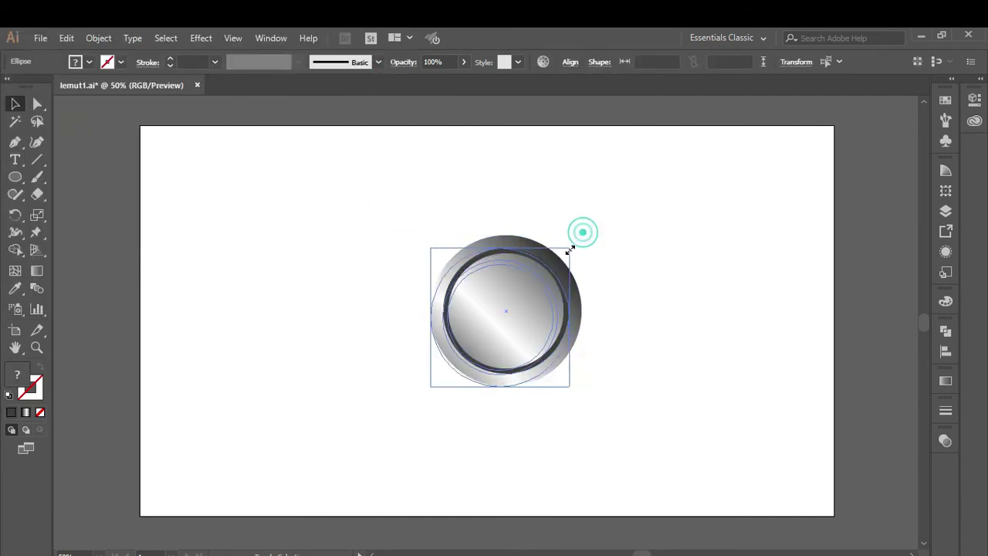
drag(529, 293, 369, 295)
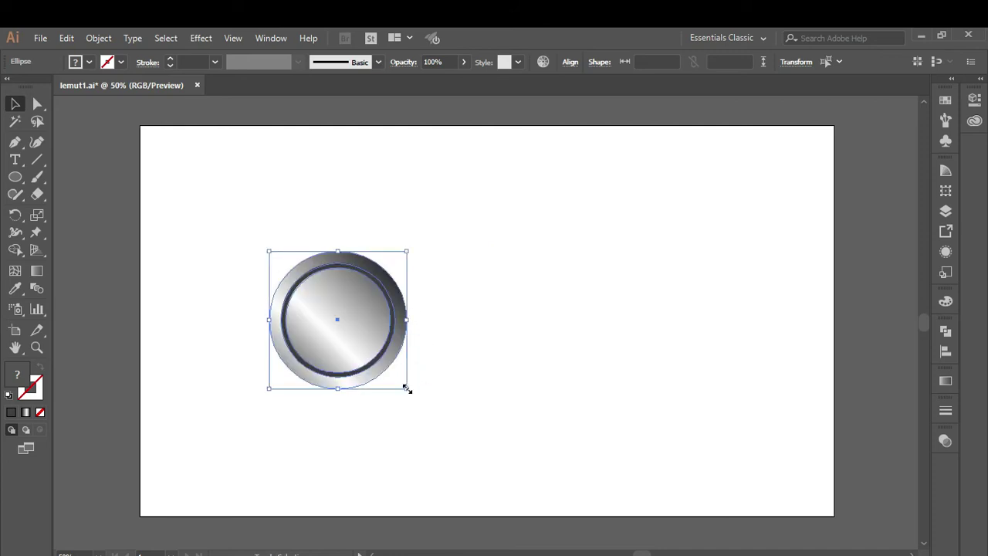
drag(406, 388, 450, 444)
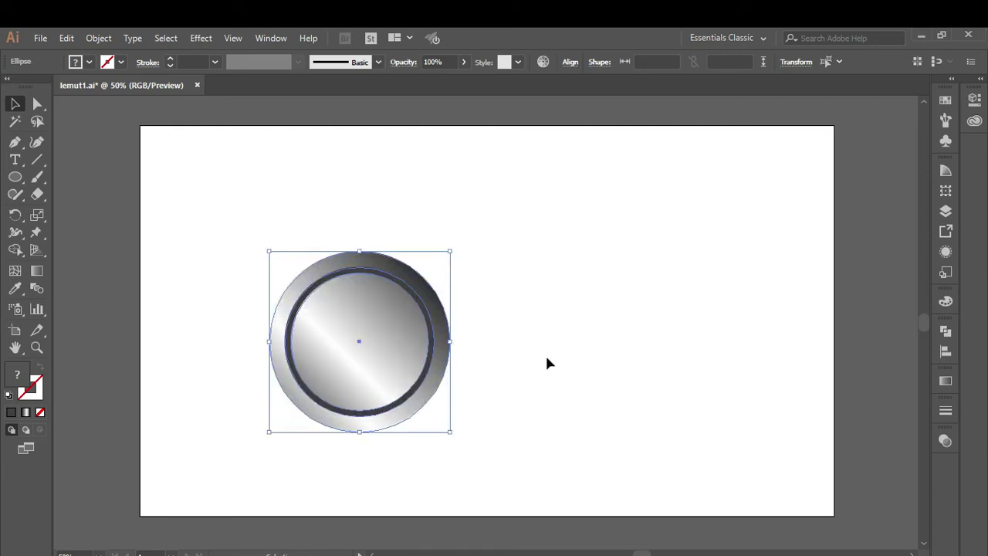
click(547, 363)
drag(243, 242, 464, 447)
click(565, 285)
drag(232, 224, 486, 457)
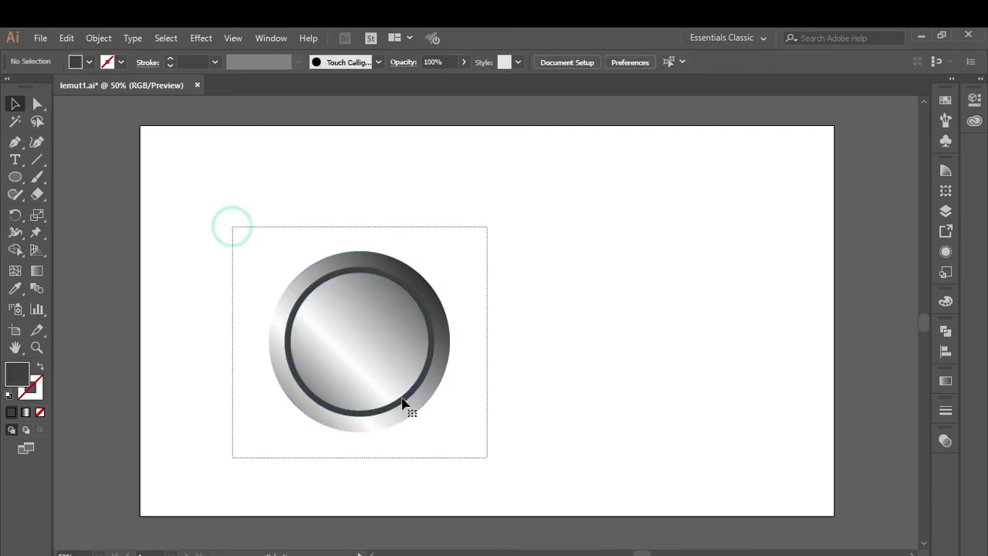
click(525, 300)
drag(252, 238, 453, 406)
Step: Alt-drag a copy of the button to the right and show its outer ring's gradient settings
drag(394, 355, 388, 351)
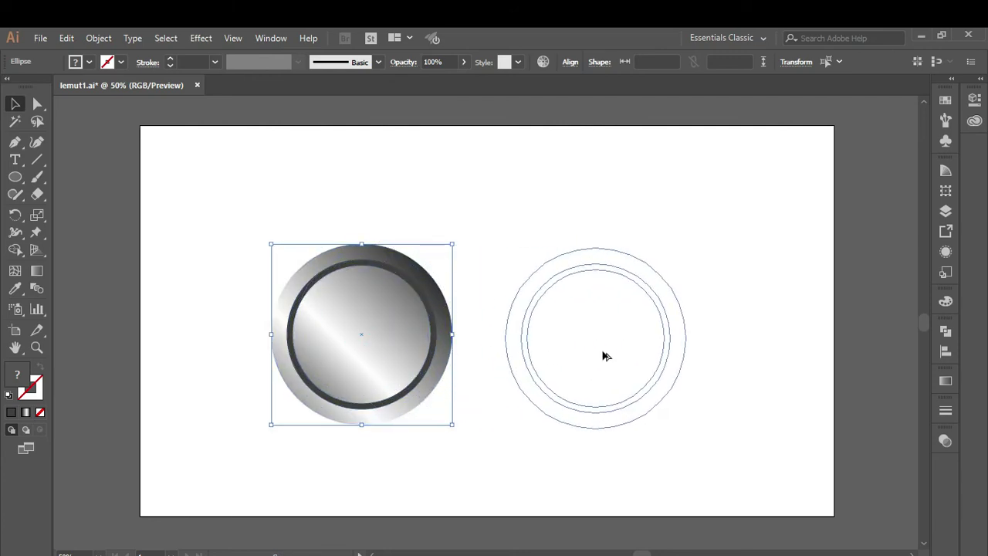
mouse_move(385, 352)
mouse_down()
mouse_move(632, 357)
mouse_move(626, 339)
mouse_up()
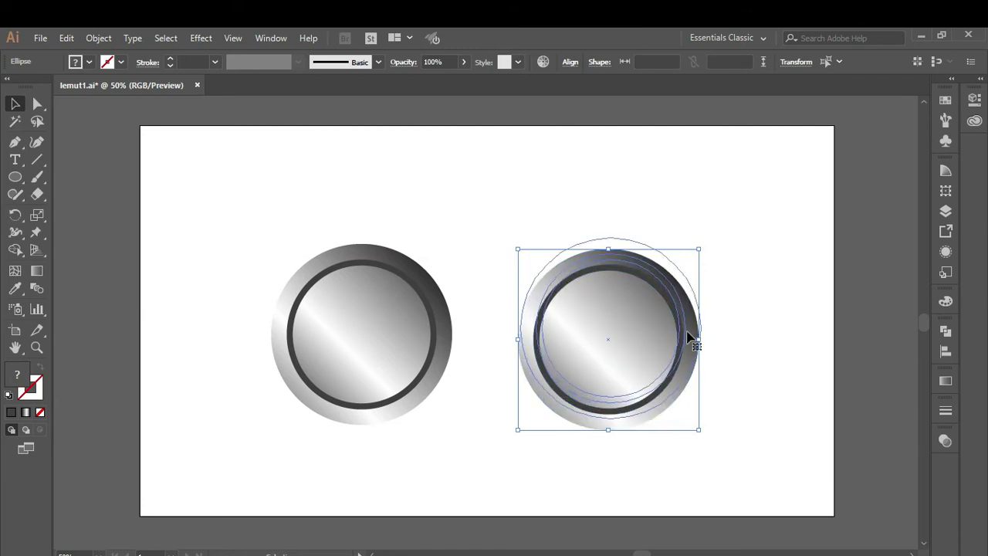
click(774, 315)
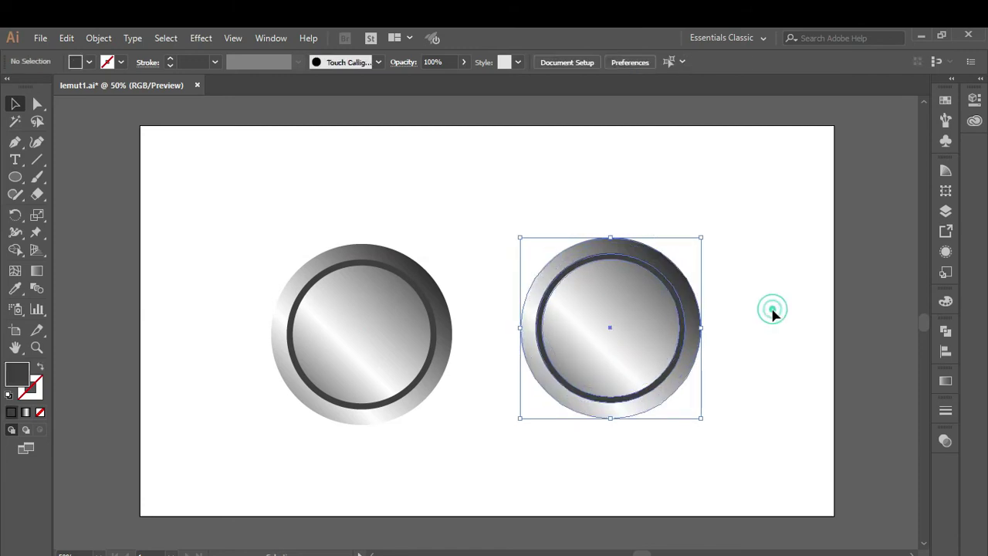
click(635, 252)
click(945, 381)
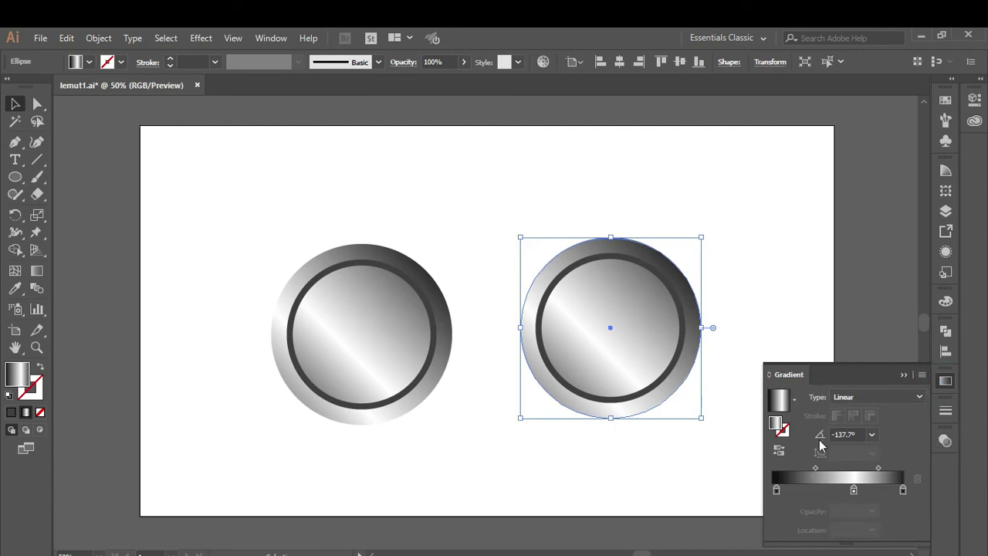
Step: Set the right ring's left gradient stop to deep blue #033572
click(777, 491)
double_click(776, 491)
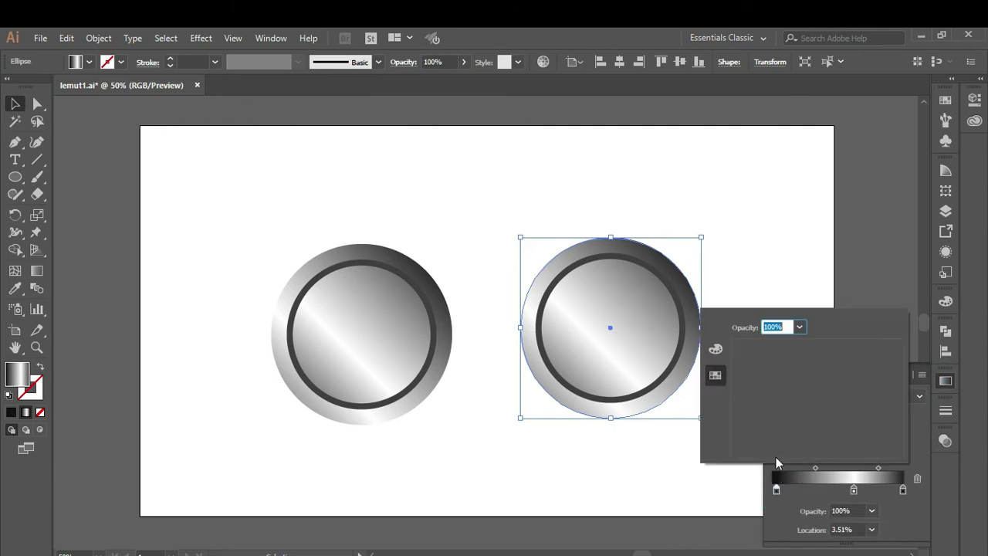
double_click(19, 384)
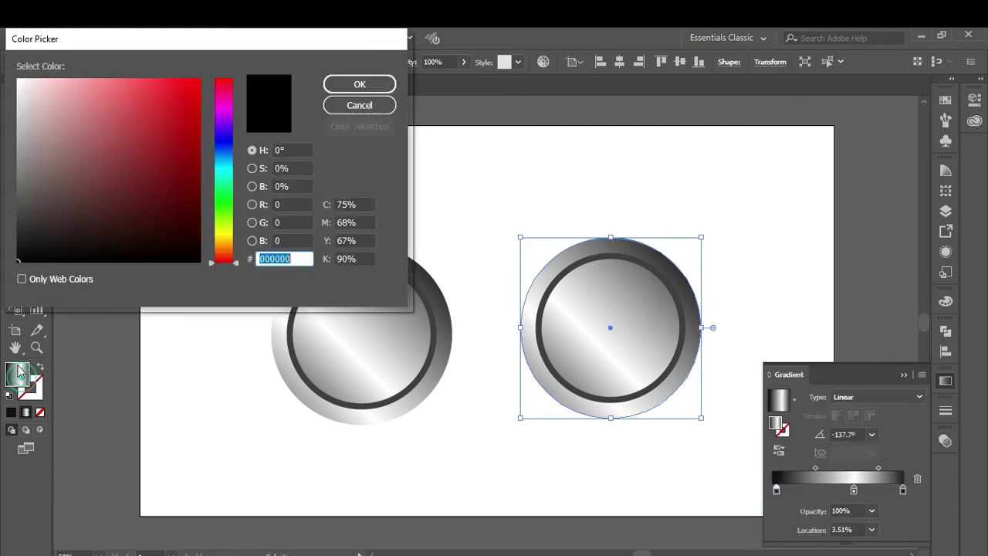
click(220, 151)
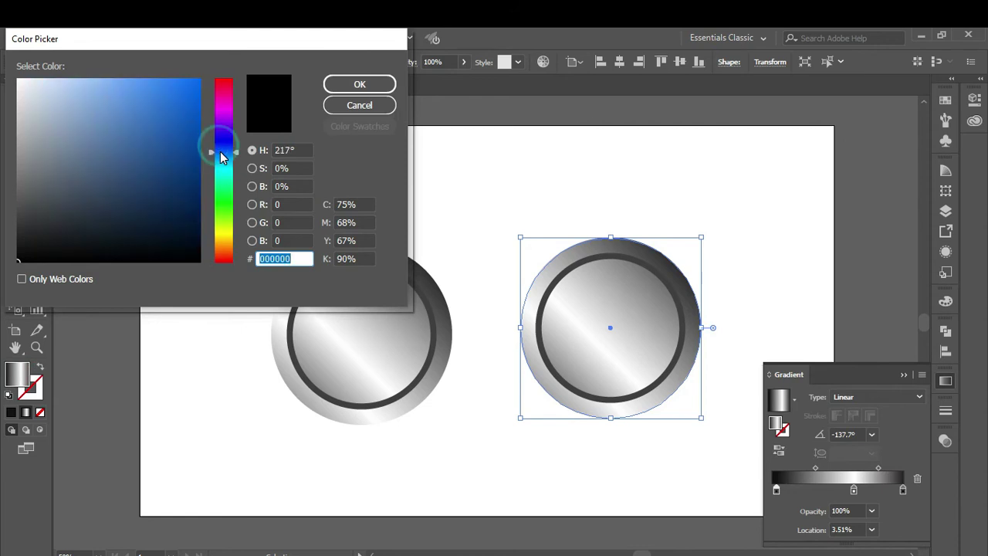
click(197, 175)
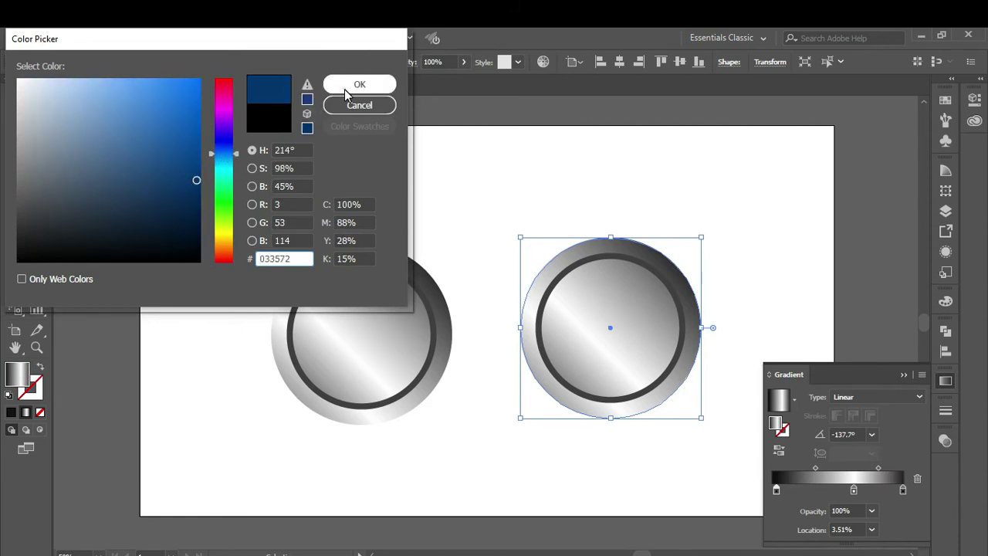
click(345, 90)
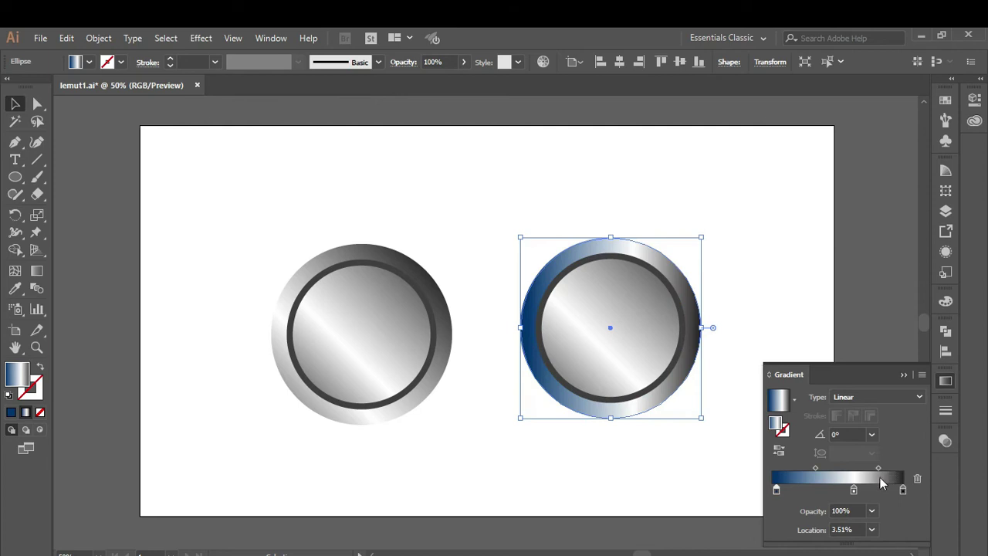
Step: Set the right ring's right gradient stop to dark blue #00228e
click(903, 492)
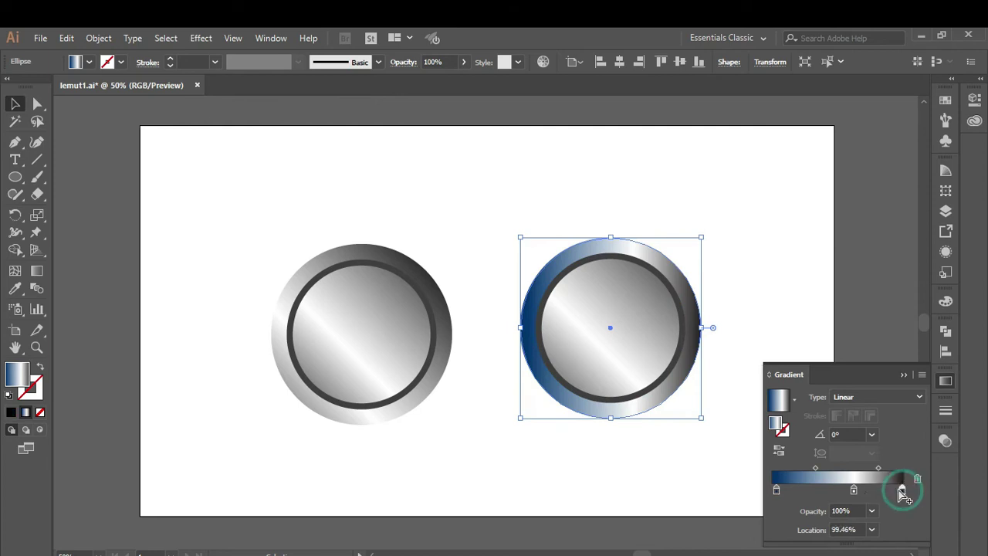
double_click(903, 491)
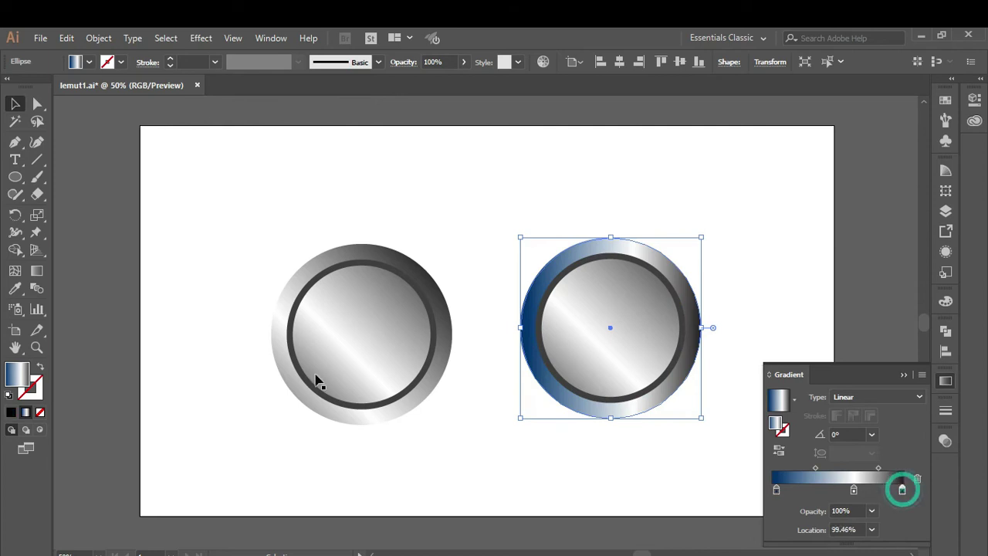
click(223, 146)
click(198, 160)
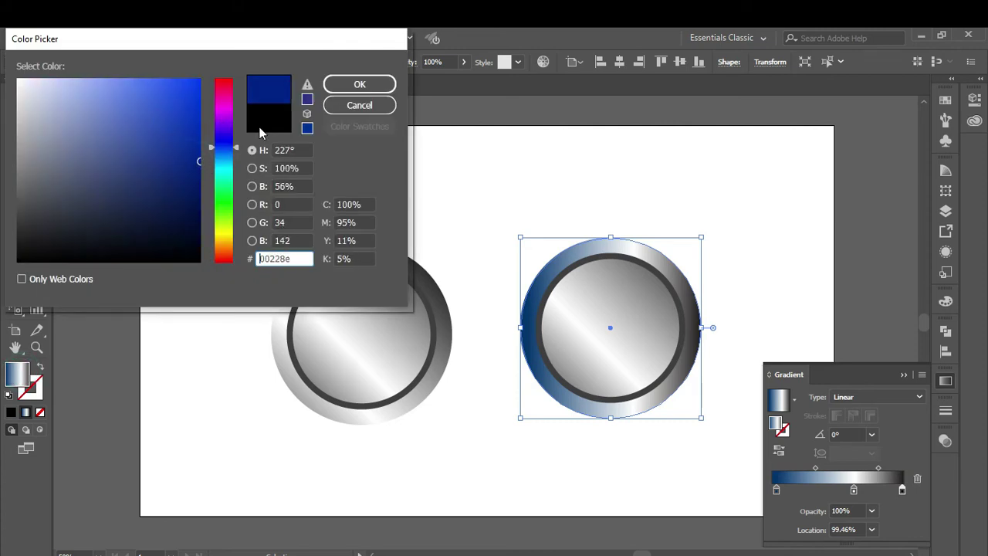
click(359, 84)
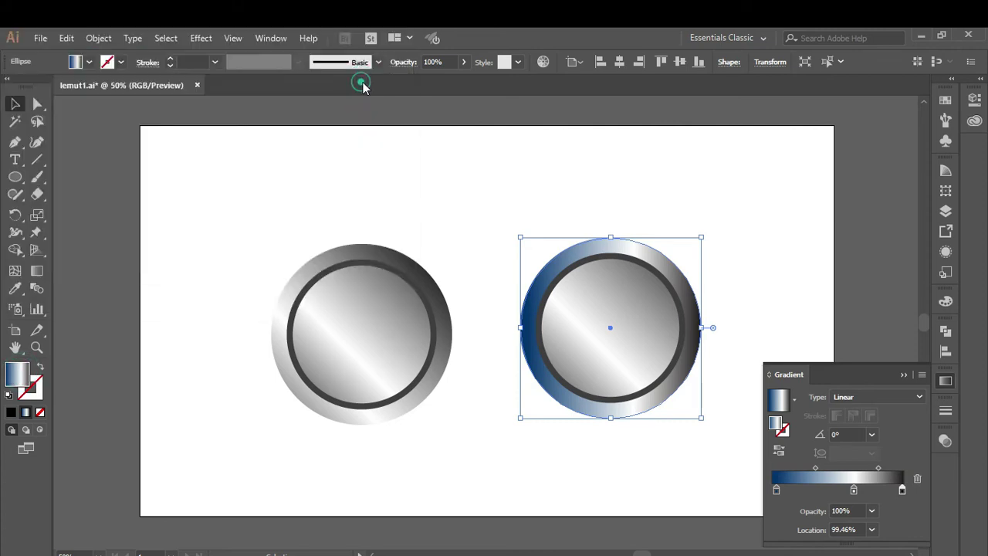
click(909, 376)
Step: Redraw the right ring's blue gradient diagonally, pale at upper right and dark at lower left
click(124, 151)
click(595, 246)
click(947, 380)
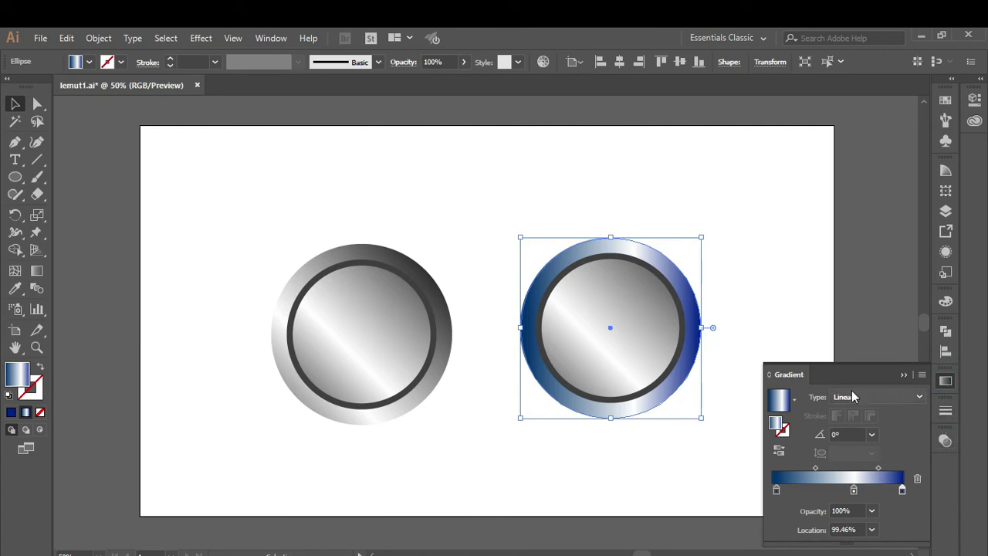
click(36, 271)
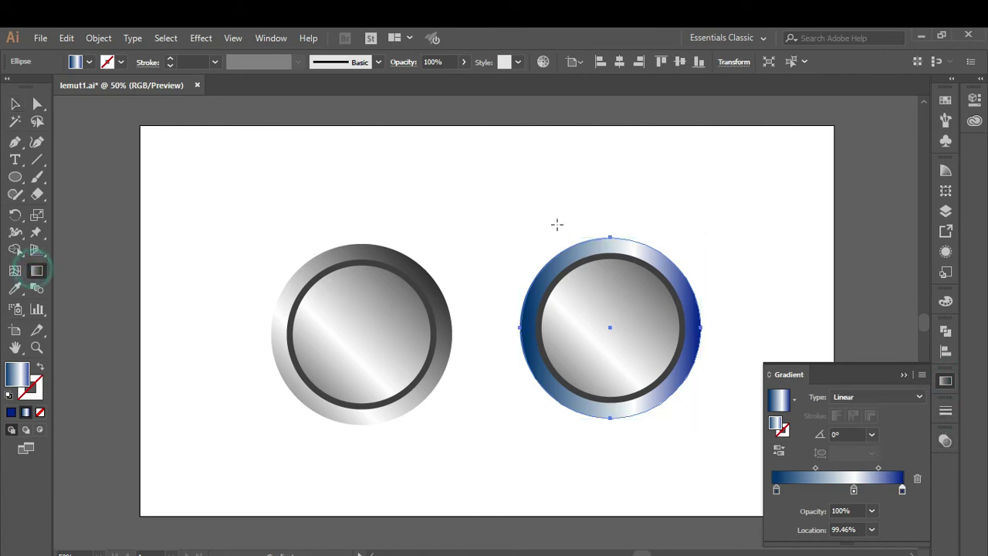
click(904, 374)
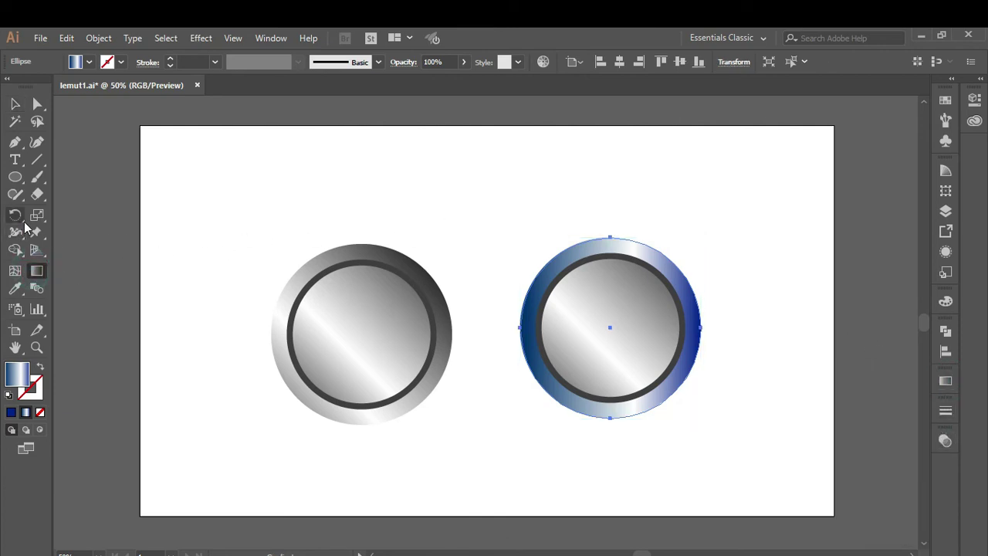
drag(646, 220, 505, 374)
mouse_move(699, 233)
mouse_down()
mouse_move(560, 415)
mouse_move(693, 248)
mouse_up()
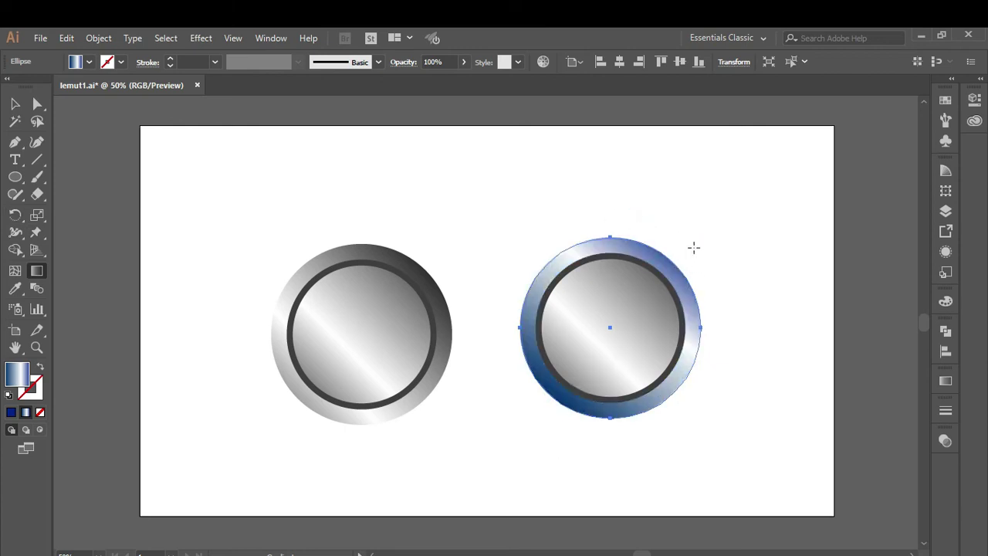
click(14, 104)
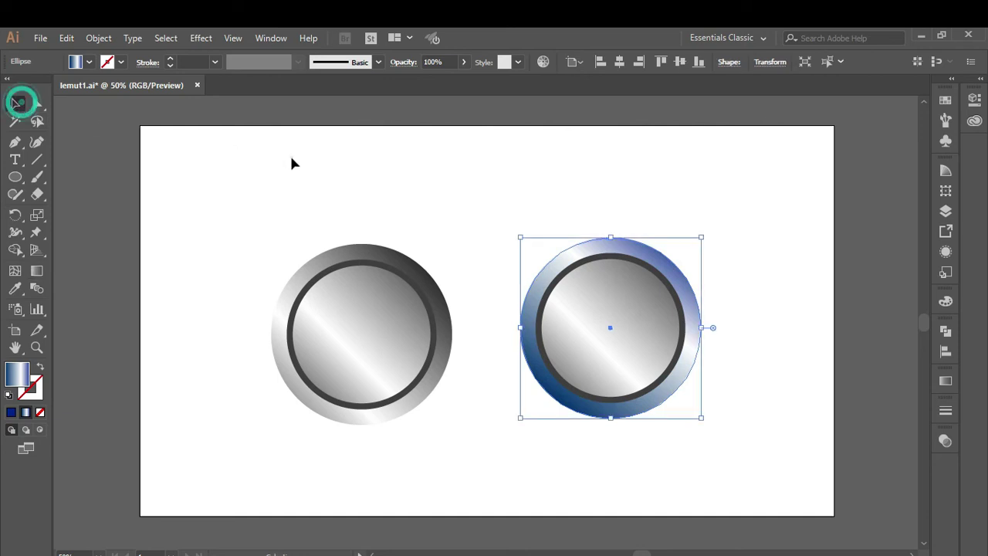
Step: Copy the ring's blue metallic gradient onto the right button's inner face circle with the Eyedropper
click(291, 159)
click(588, 303)
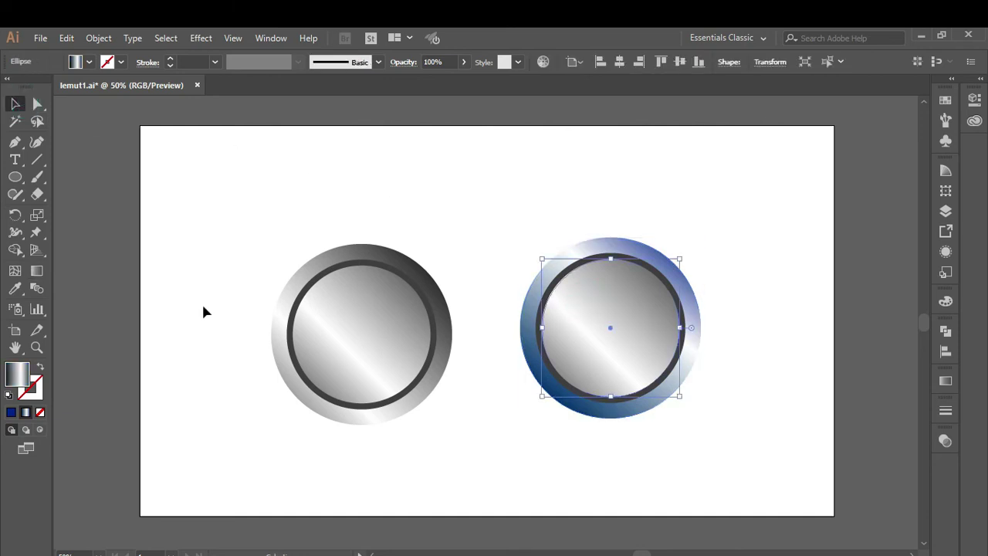
click(14, 288)
click(580, 260)
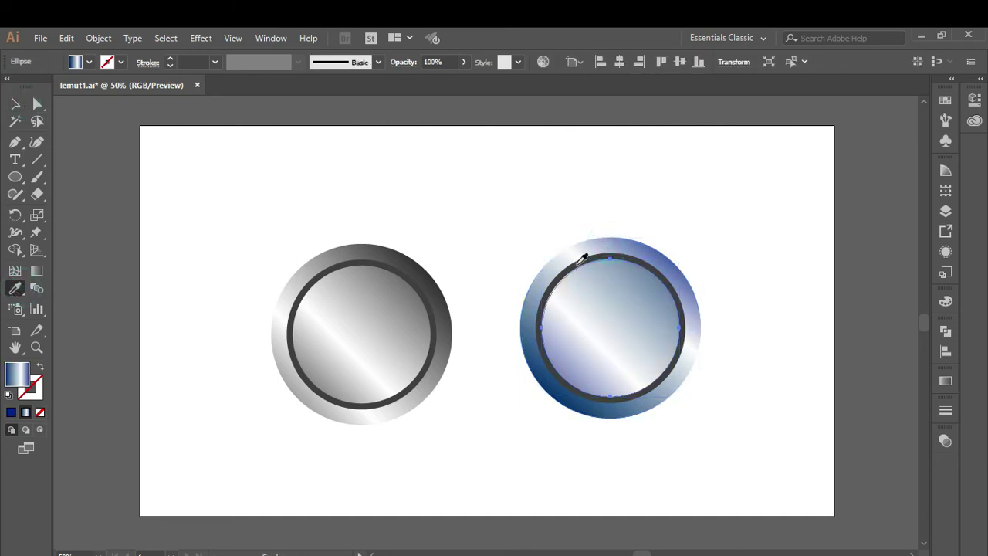
click(15, 103)
click(489, 207)
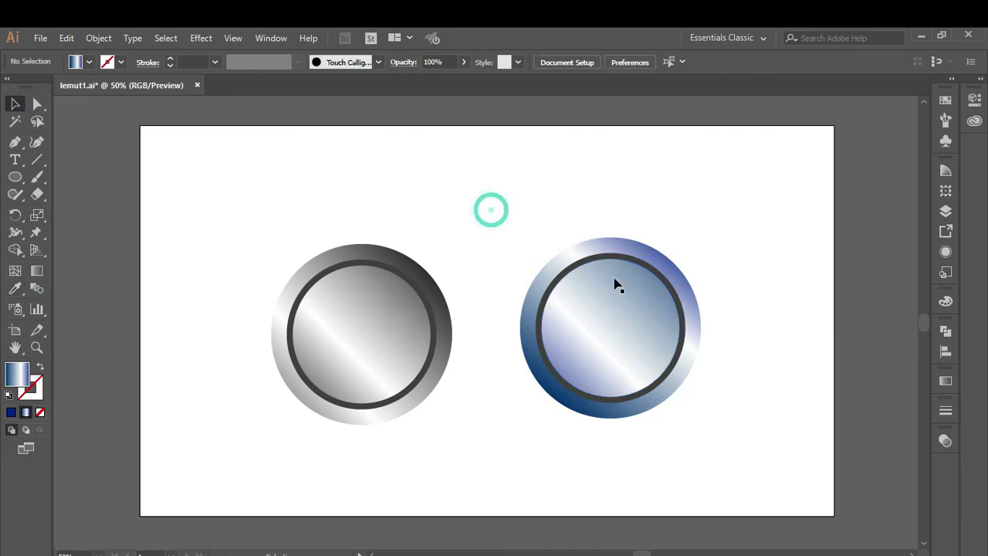
Step: Apply the blue gradient to the right button's inner ring and redraw it from top-left downward
click(622, 259)
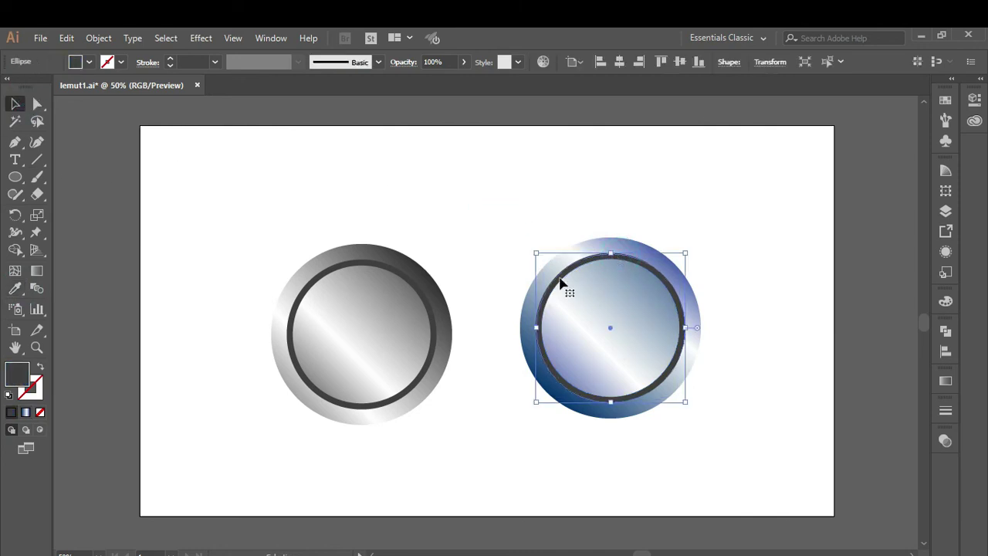
click(14, 288)
click(603, 309)
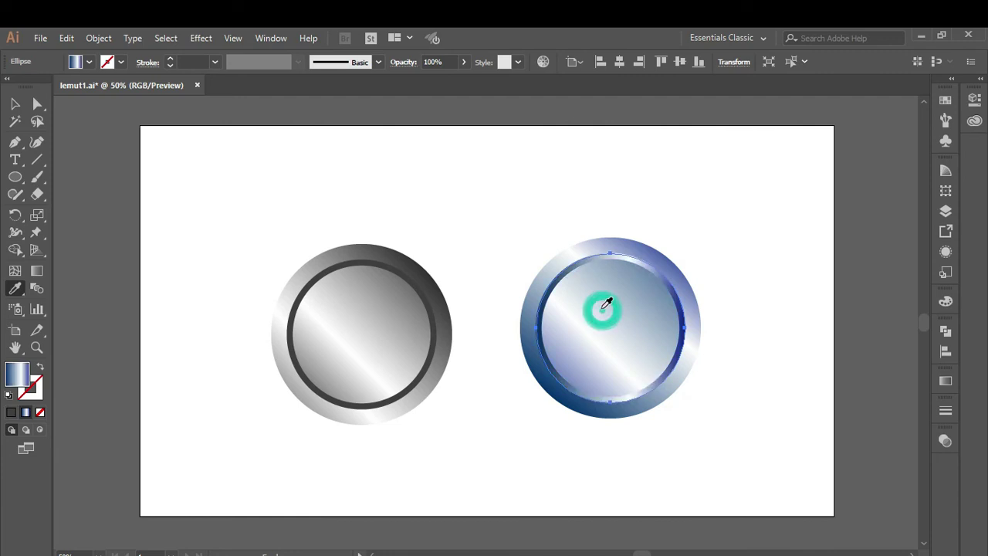
click(37, 270)
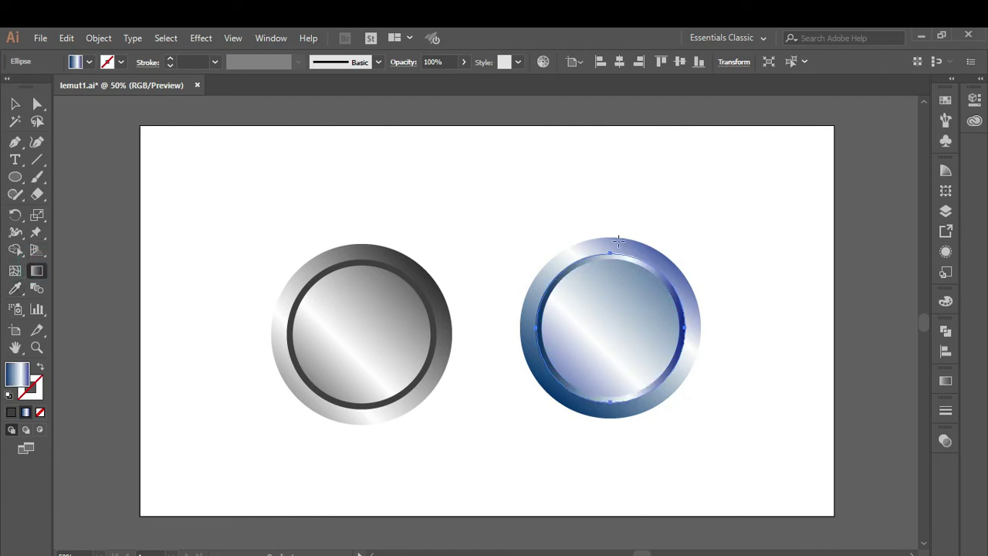
drag(544, 287, 607, 396)
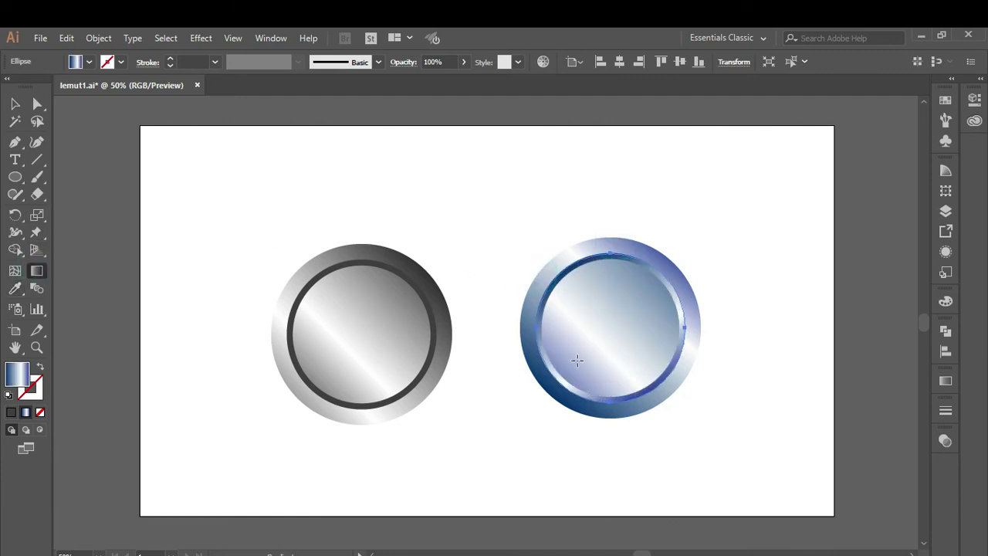
click(15, 103)
click(229, 159)
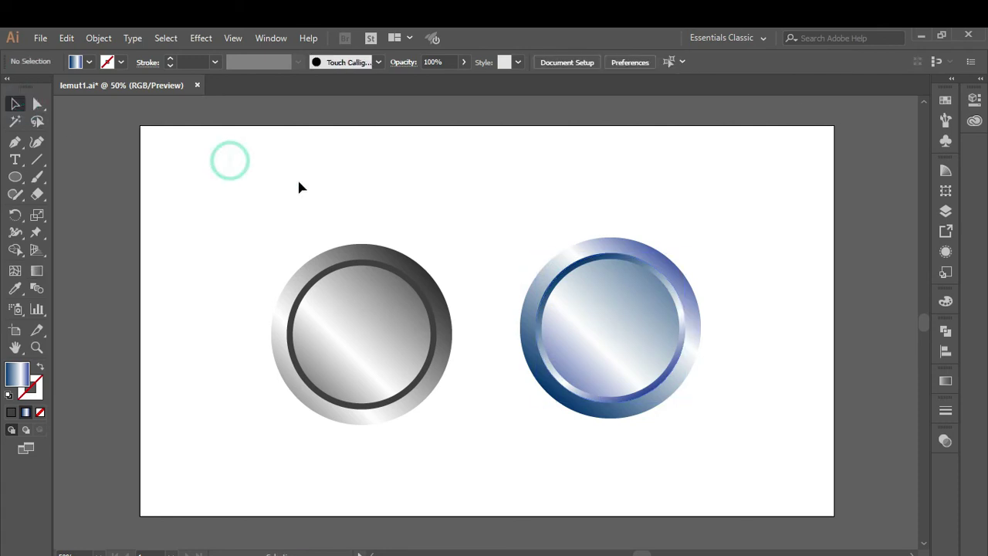
Step: Enlarge both buttons together by dragging the top-left handle outward
click(234, 200)
drag(743, 447, 562, 366)
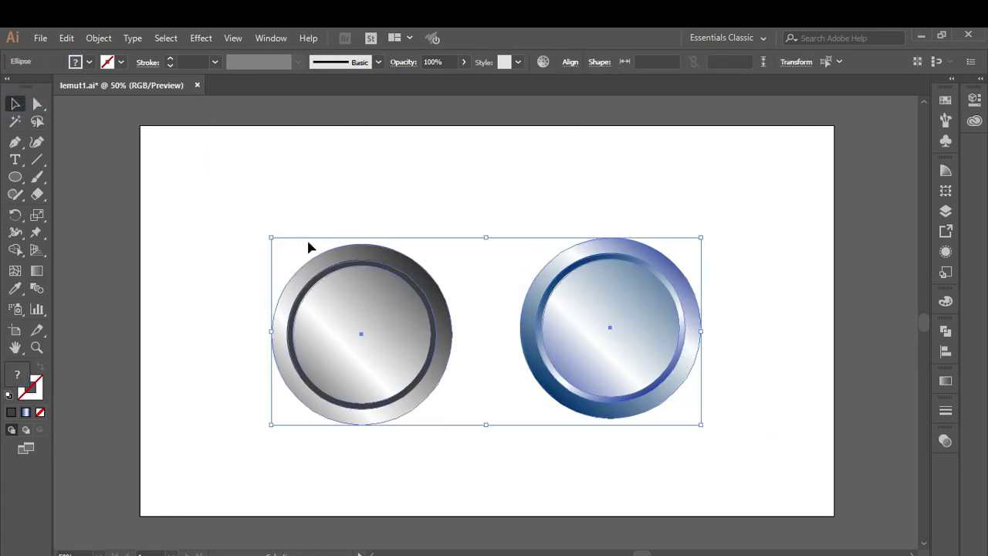
drag(271, 239, 243, 221)
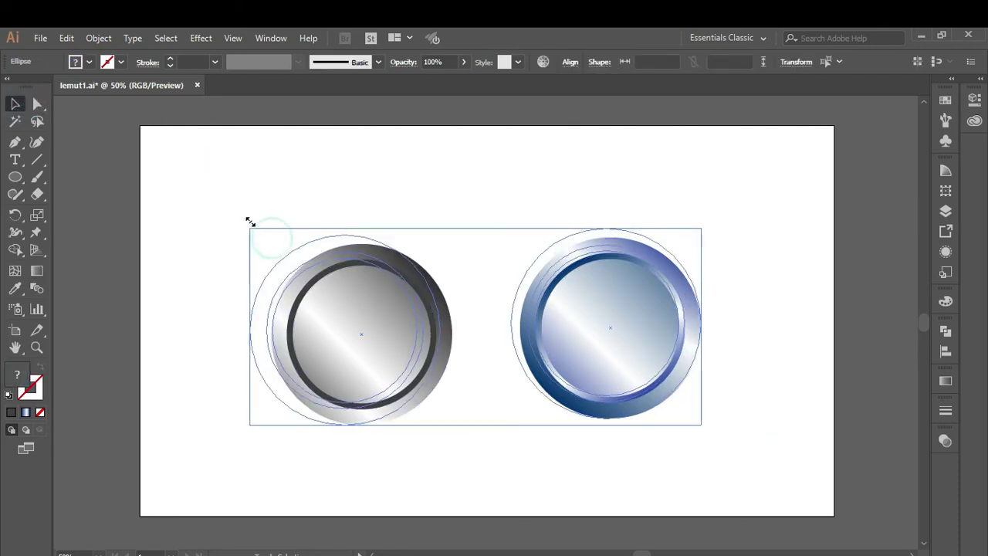
click(515, 199)
Step: Nudge the right button slightly down and to the right
drag(550, 233, 783, 445)
drag(644, 342, 646, 347)
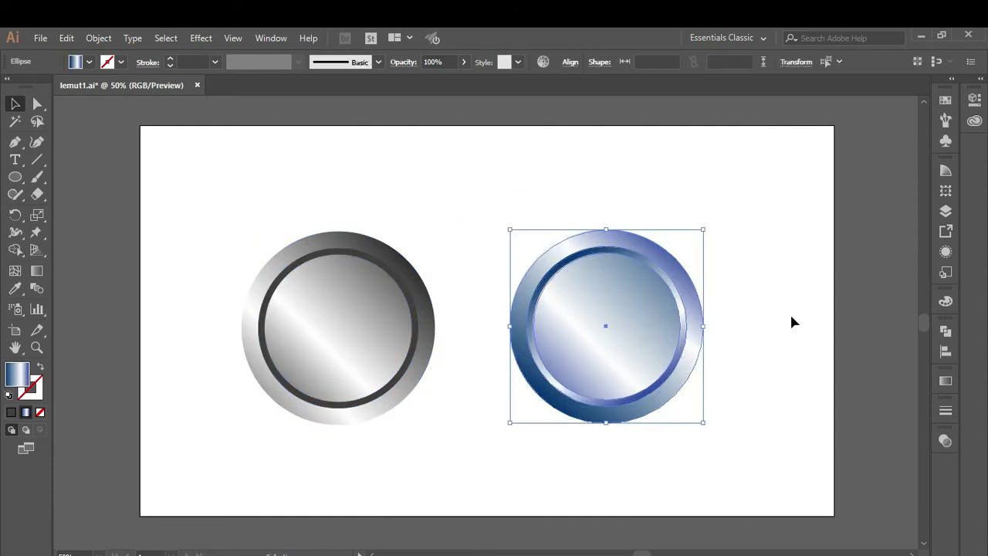
click(790, 313)
drag(15, 176, 44, 175)
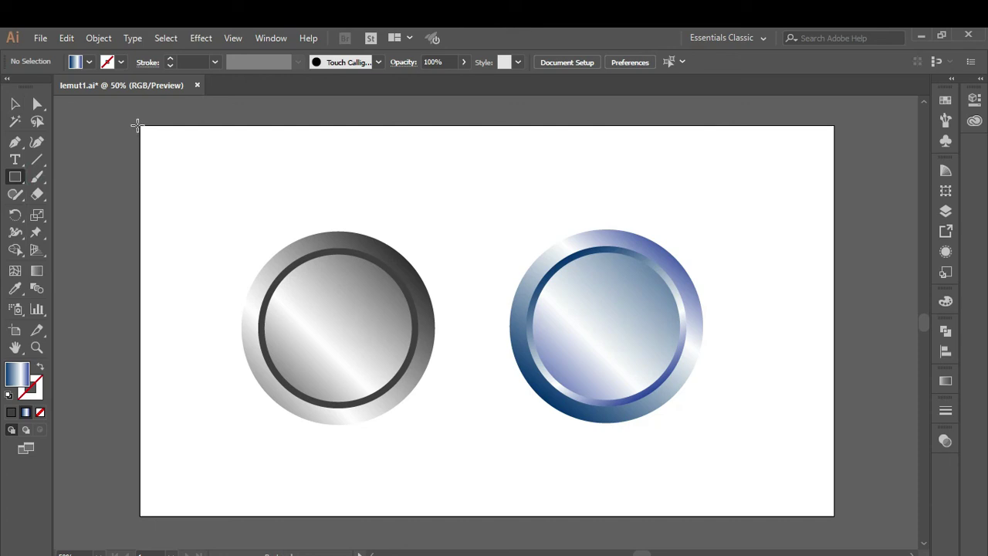
Step: Draw a 1924 × 1080 px rectangle over the artboard, send it to back, and fill it dark grey
drag(139, 126, 831, 508)
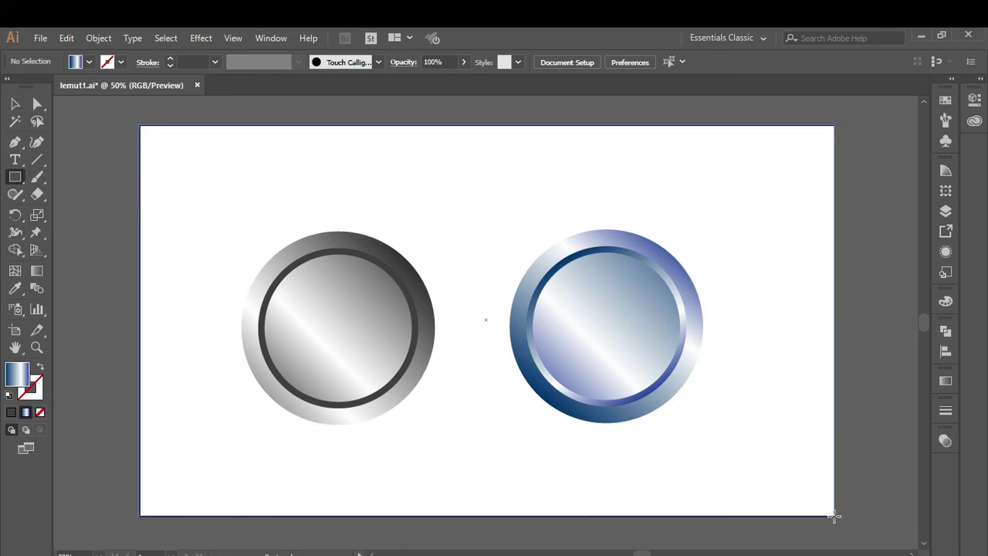
drag(831, 508, 834, 514)
click(16, 105)
right_click(99, 152)
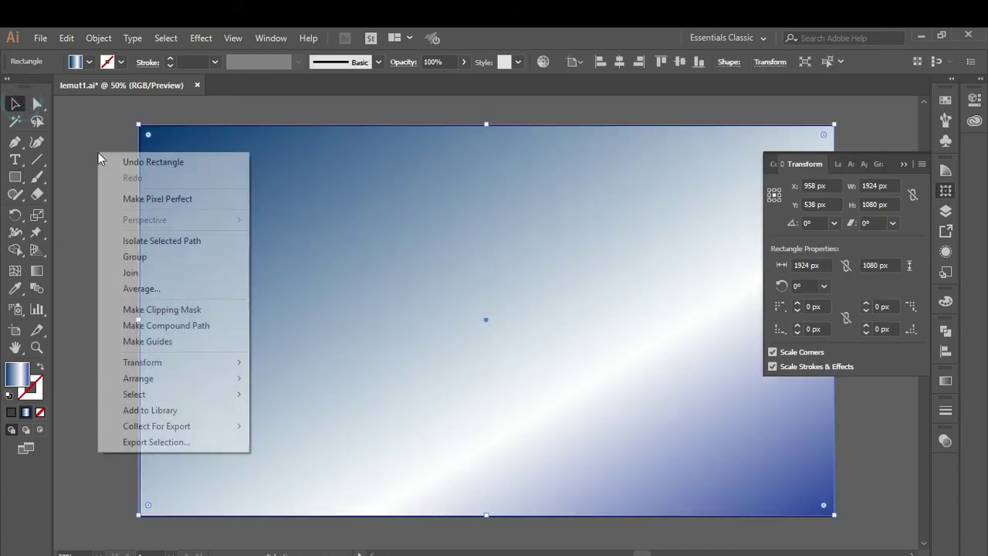
click(309, 426)
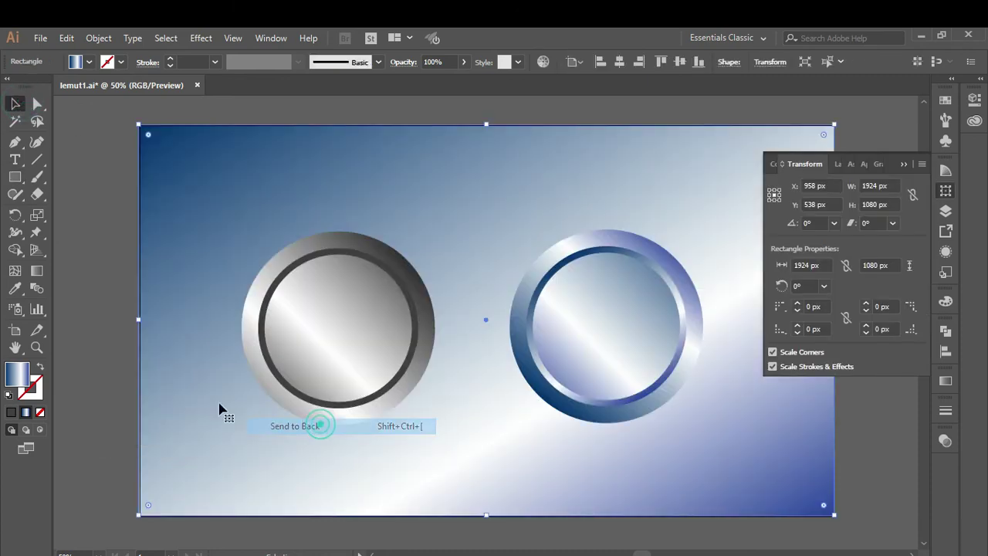
click(20, 412)
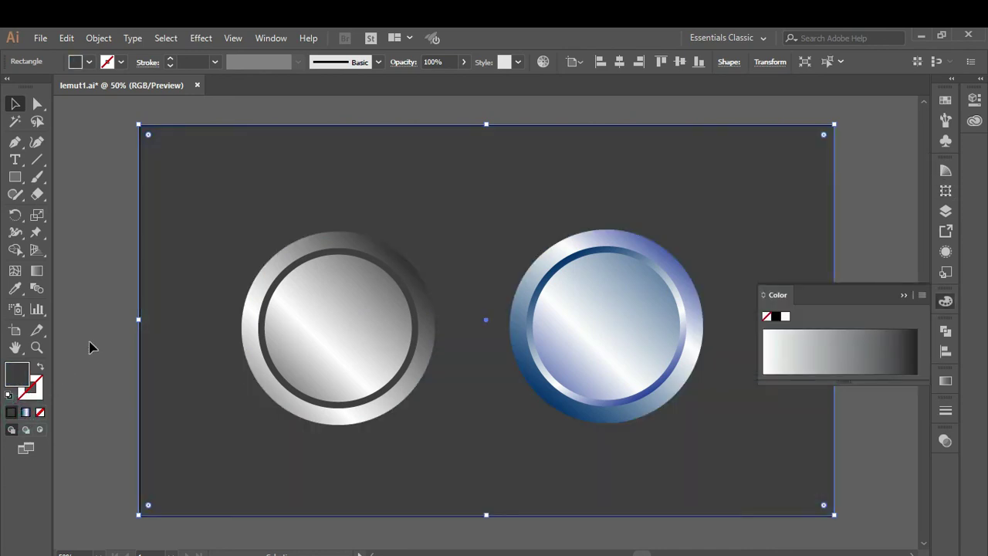
Step: Change the background rectangle's fill from dark grey to black (000000) in the Color Picker
double_click(22, 374)
drag(21, 217, 17, 261)
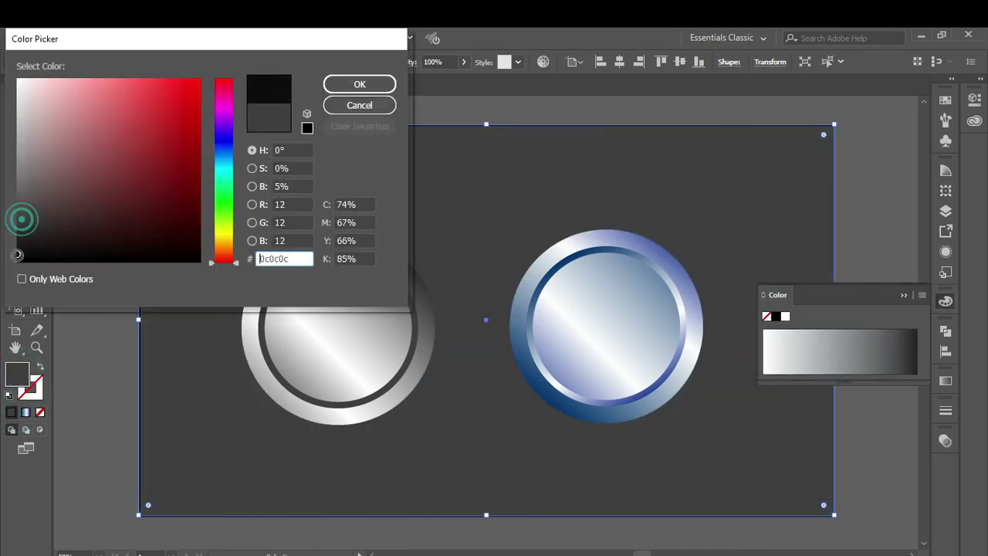
click(340, 88)
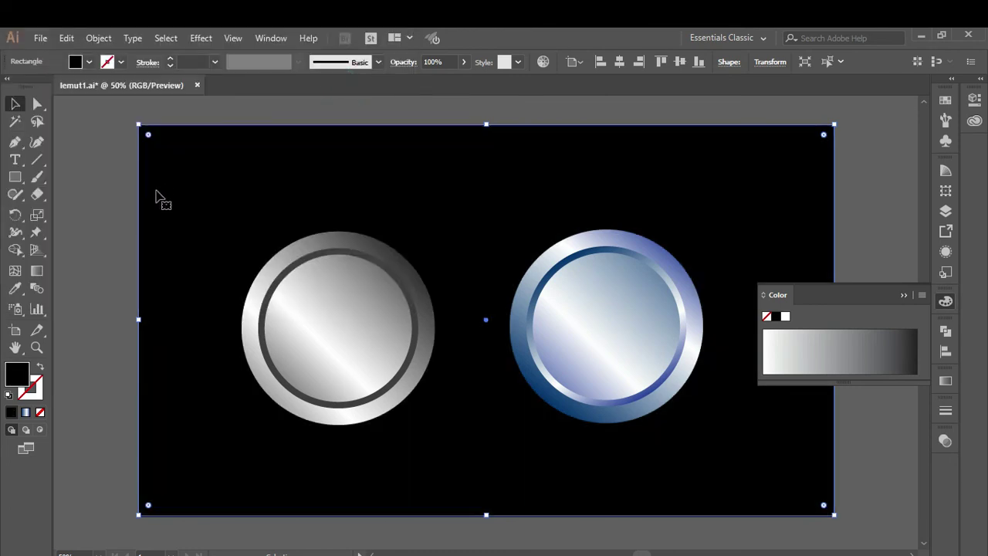
click(904, 295)
click(857, 270)
click(800, 235)
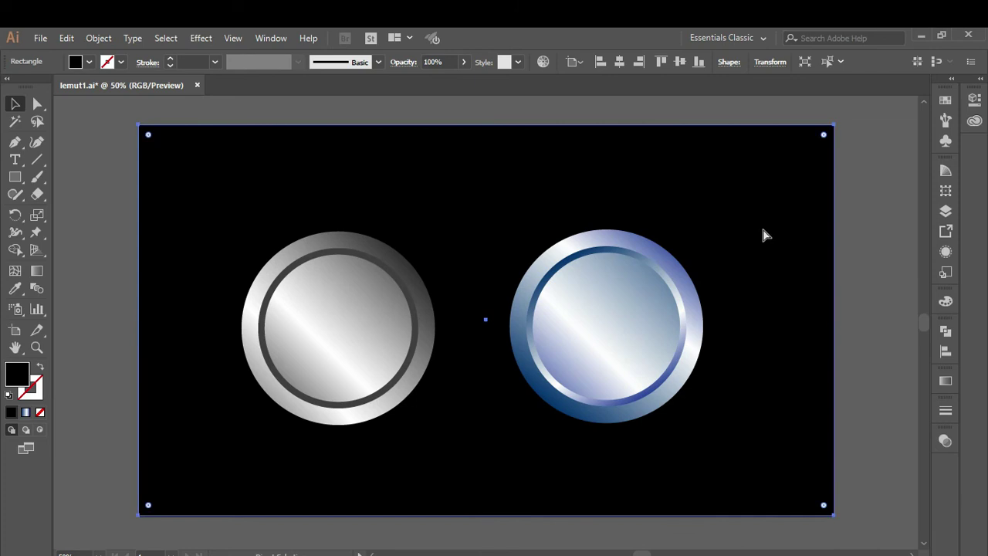
Step: Shrink the left silver button from its top-left handle, then select both buttons
key(ctrl+2)
drag(224, 223, 440, 407)
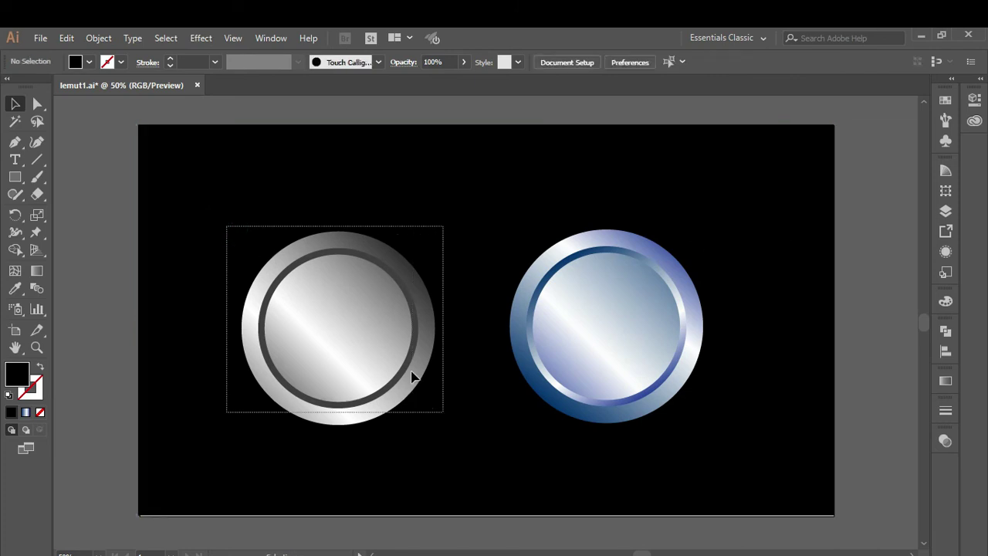
drag(242, 231, 294, 285)
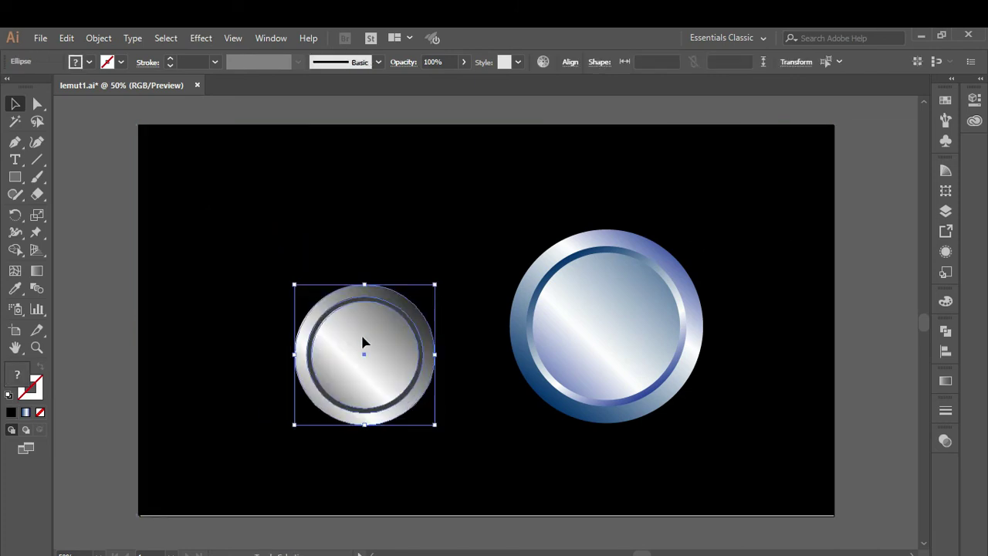
shift+drag(499, 209, 744, 380)
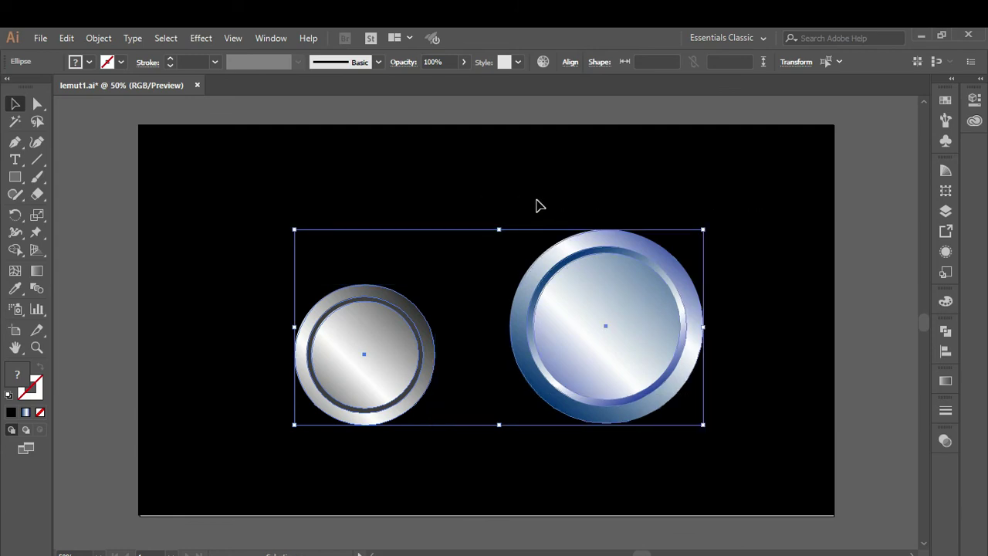